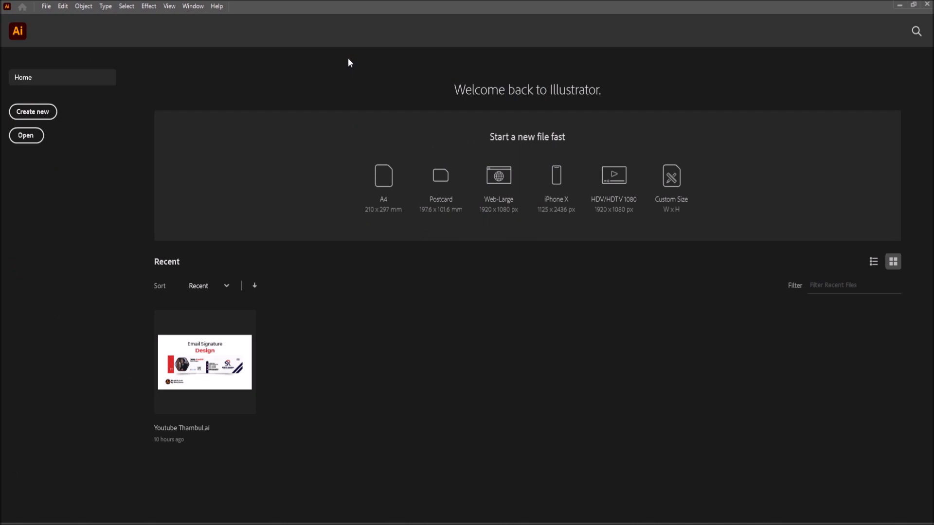
# Create a new 1000 x 1000 pt document in RGB color with 300 ppi raster effects
pyautogui.click(29, 112)
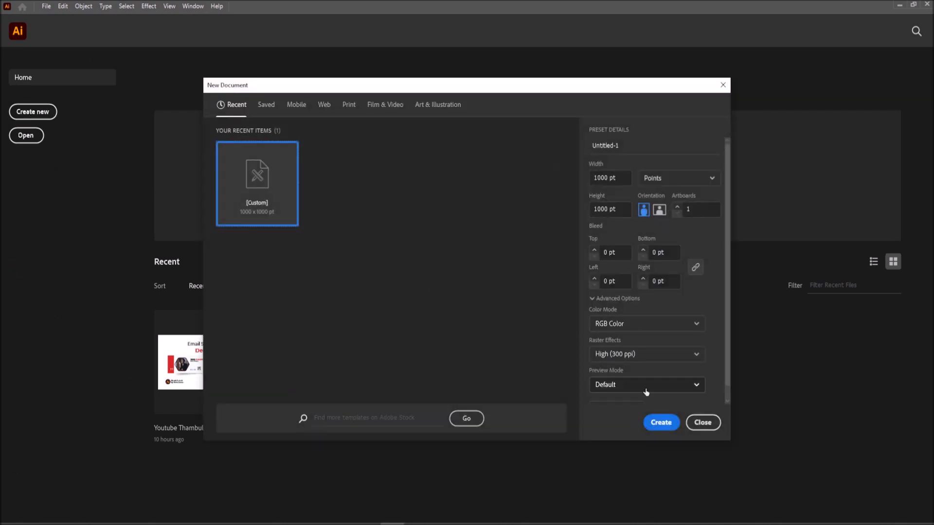
pyautogui.click(657, 423)
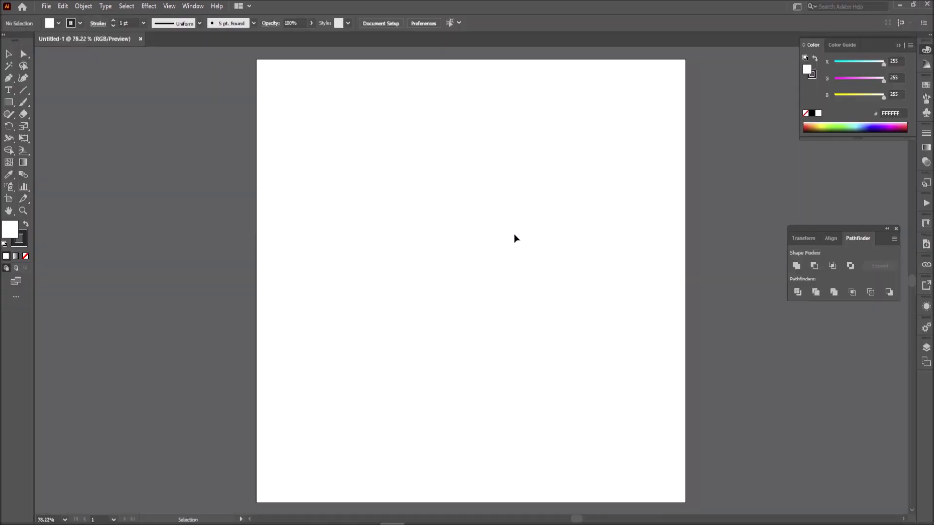
# Draw a circle with the Ellipse tool, resize it to about 427 pt across and place it near the artboard's centre
pyautogui.press('m')
pyautogui.moveTo(8, 105); pyautogui.dragTo(45, 127)
pyautogui.scroll(1, 499, 181)
pyautogui.hscroll(1, 498, 186)
pyautogui.moveTo(269, 155); pyautogui.dragTo(534, 427)
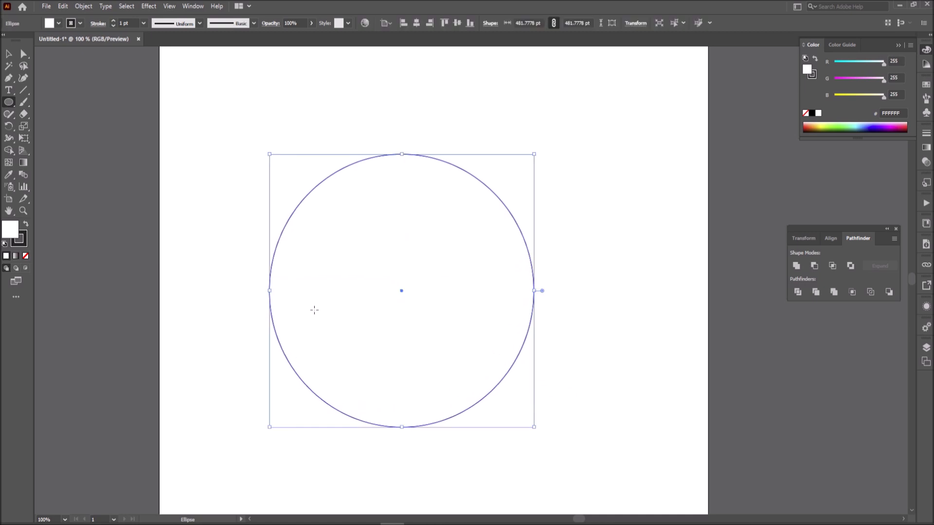
pyautogui.click(9, 53)
pyautogui.moveTo(392, 154); pyautogui.dragTo(444, 159)
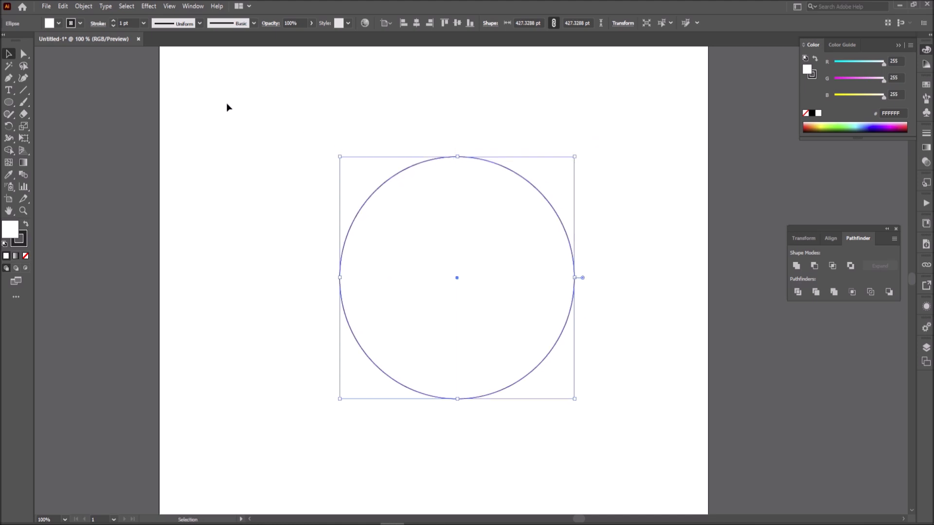
# Remove the circle's fill and set its stroke weight to 5 pt
pyautogui.click(26, 256)
pyautogui.click(24, 244)
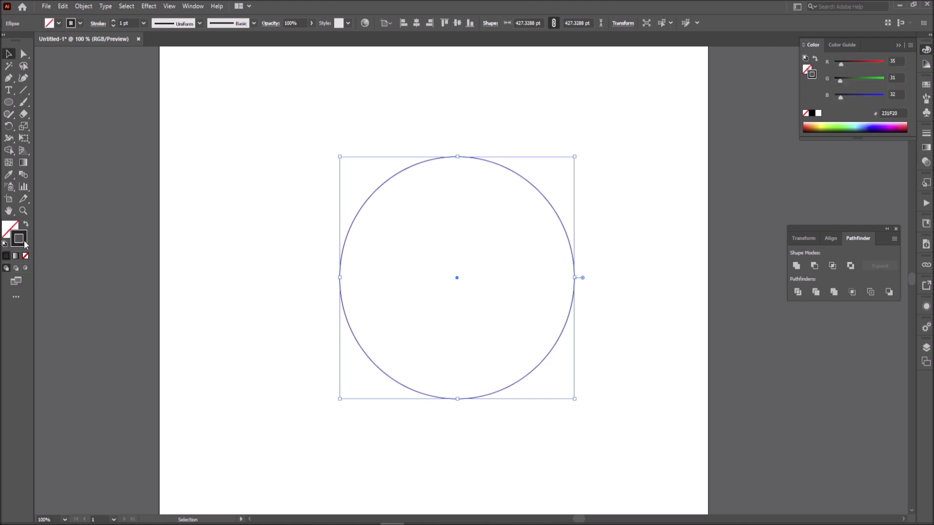
pyautogui.click(197, 23)
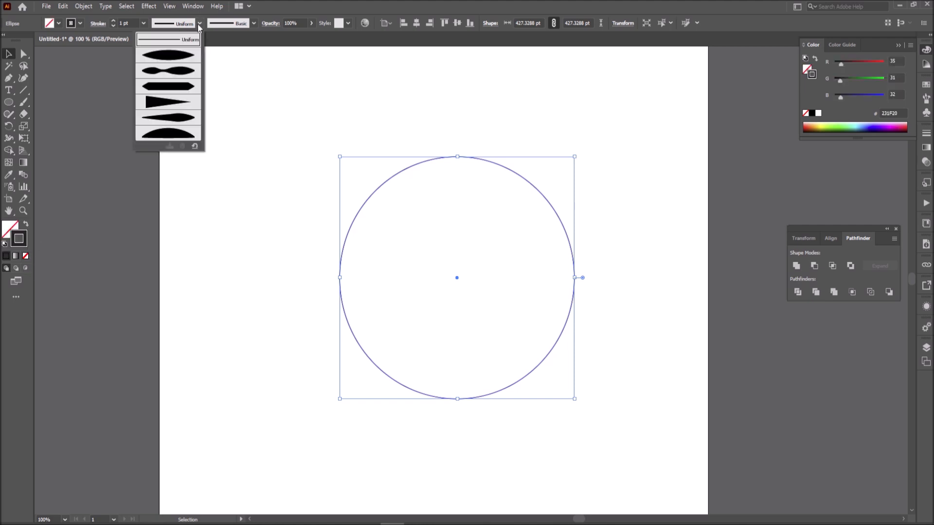
pyautogui.click(144, 24)
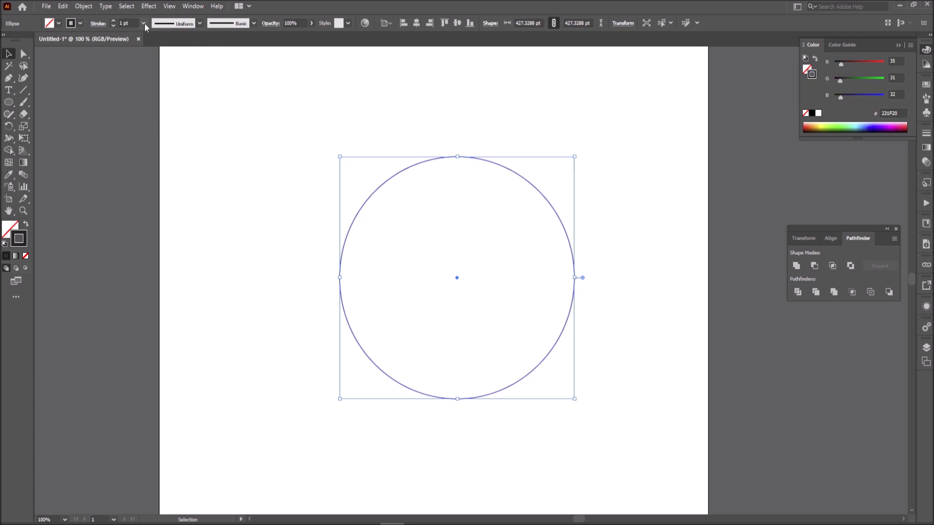
pyautogui.click(144, 24)
pyautogui.click(152, 112)
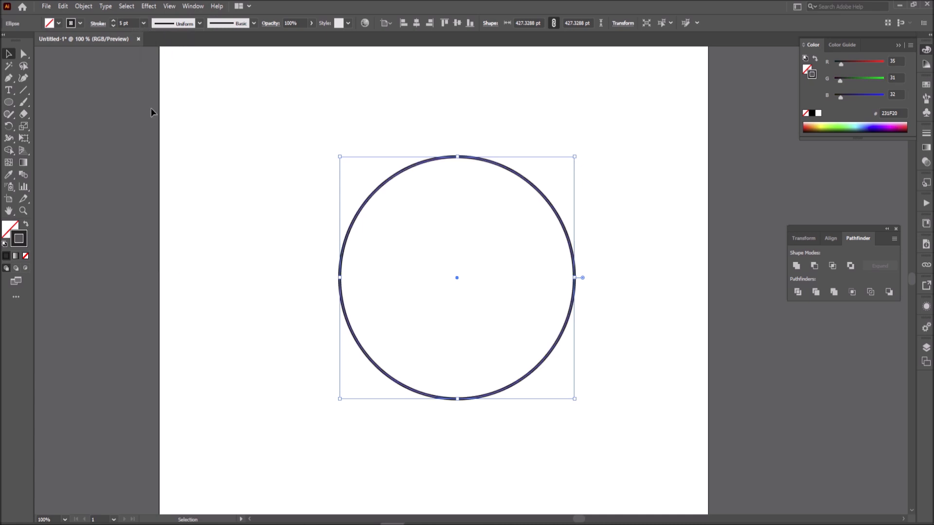
# Thicken the circle's outline by setting its stroke weight to 13 pt
pyautogui.click(134, 23)
pyautogui.press('Up')
pyautogui.press('Up')
pyautogui.press('Up')
pyautogui.press('Up')
pyautogui.press('Up')
pyautogui.press('Up')
pyautogui.press('Up')
pyautogui.press('Up')
pyautogui.press('Up')
pyautogui.press('Up')
pyautogui.press('Up')
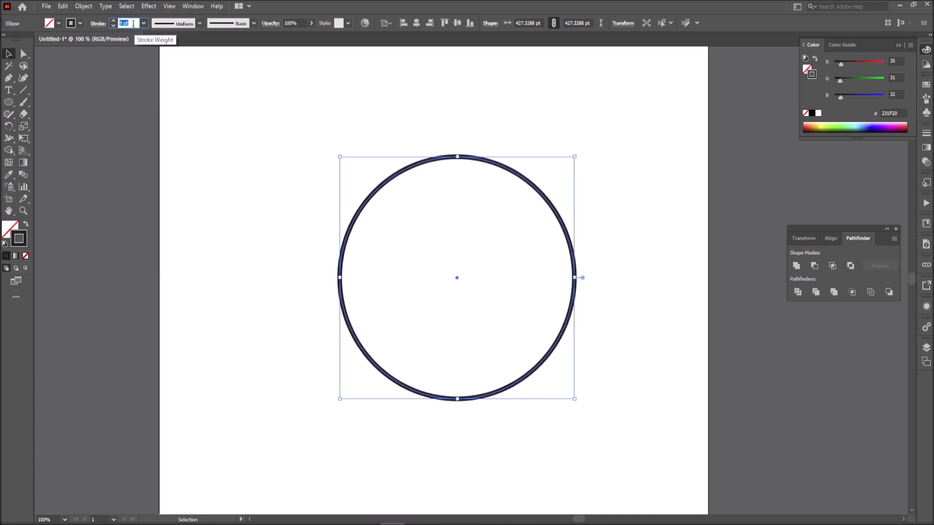
pyautogui.press('Up')
pyautogui.press('Up')
pyautogui.press('Up')
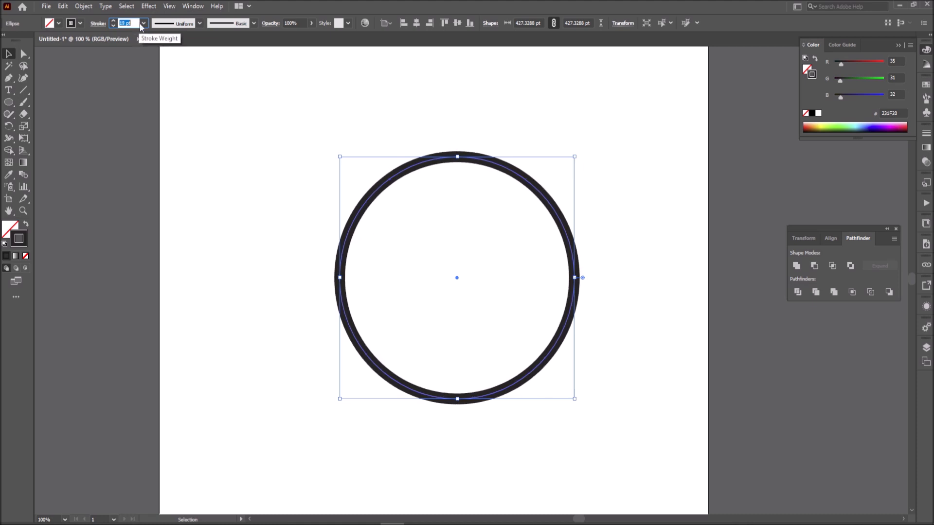
pyautogui.click(441, 116)
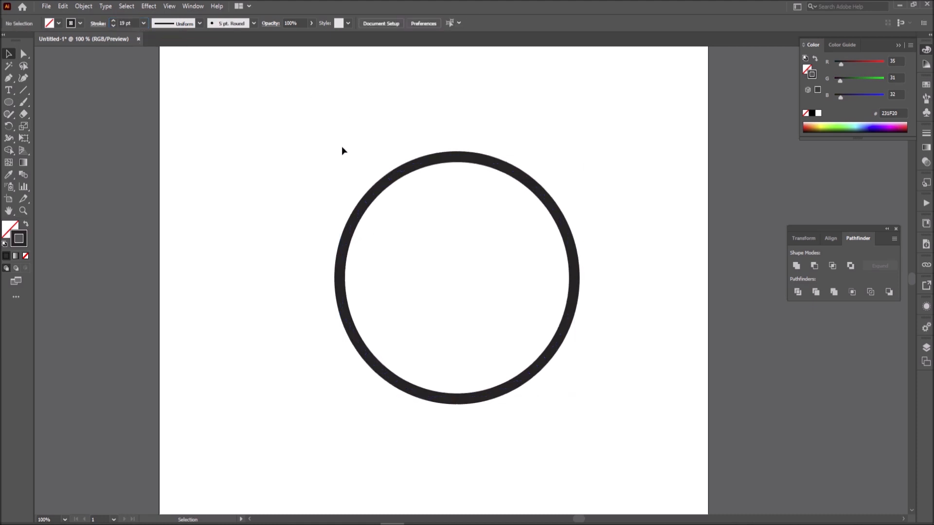
pyautogui.moveTo(341, 150); pyautogui.dragTo(388, 224)
pyautogui.click(135, 22)
pyautogui.press('Down')
pyautogui.press('Down')
pyautogui.press('Down')
pyautogui.press('Down')
pyautogui.press('Down')
pyautogui.press('Down')
# Set the circle's stroke color to pure black (000000)
pyautogui.moveTo(369, 121); pyautogui.dragTo(452, 233)
pyautogui.moveTo(670, 279); pyautogui.dragTo(484, 210)
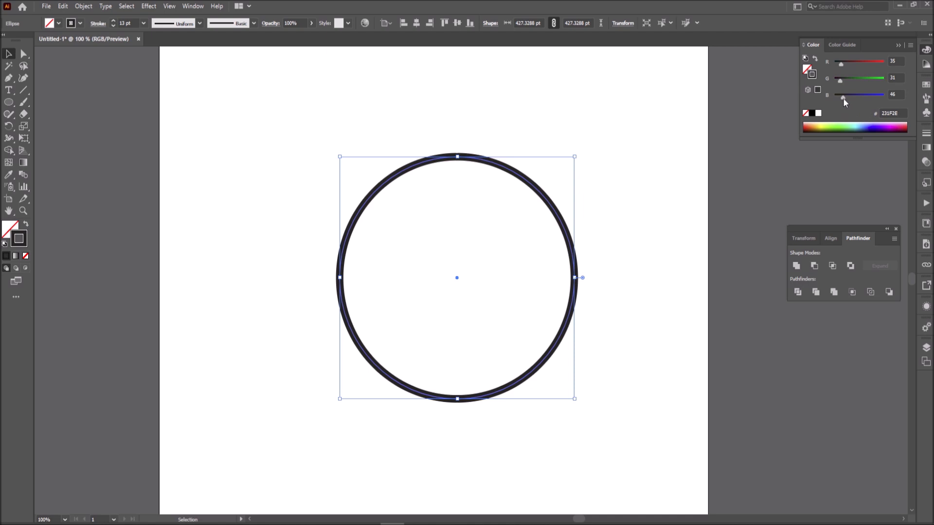
pyautogui.moveTo(844, 81); pyautogui.dragTo(833, 73)
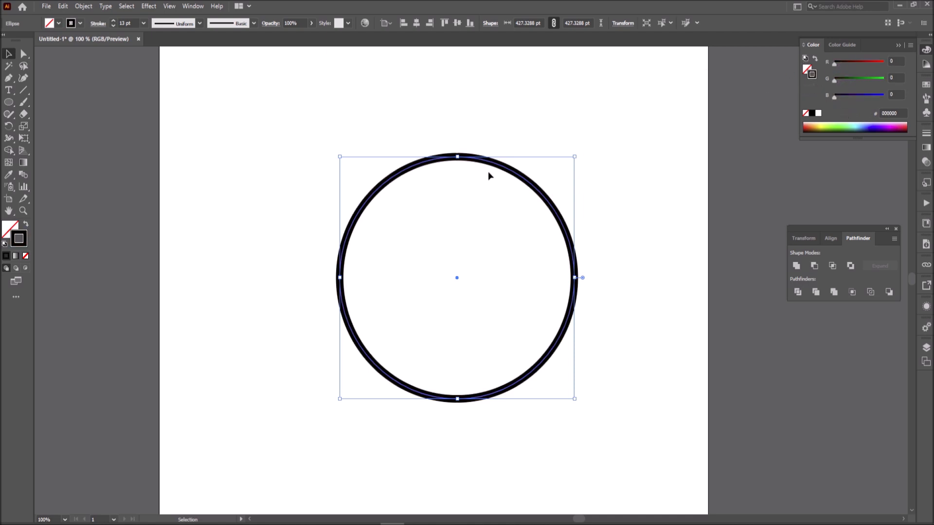
# Apply the white-to-black linear gradient to the circle's stroke and make it run along the stroke
pyautogui.click(926, 148)
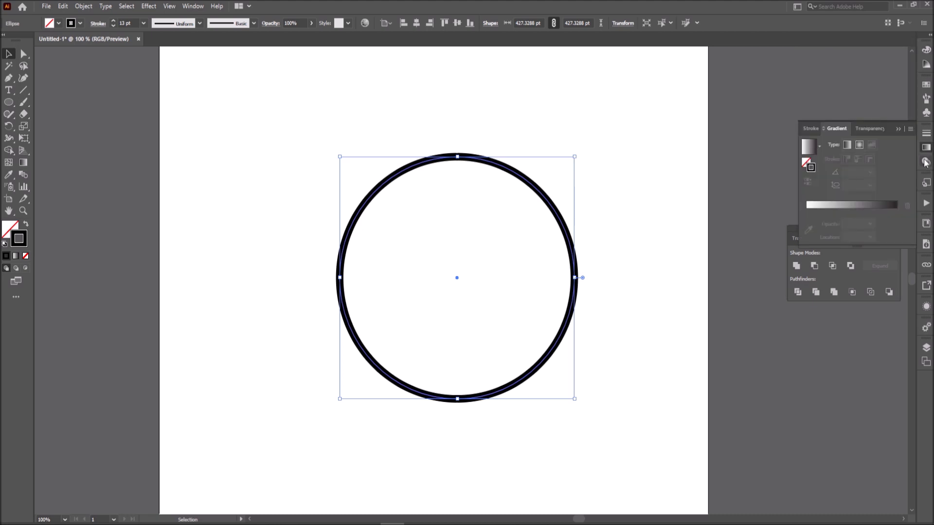
pyautogui.click(808, 145)
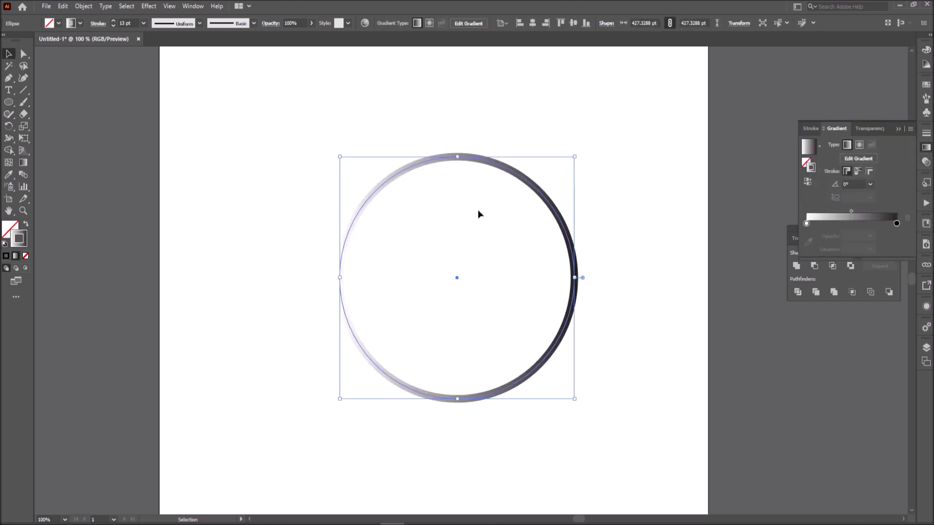
pyautogui.click(858, 171)
pyautogui.moveTo(281, 135); pyautogui.dragTo(632, 440)
# Switch the gradient's black color stop from grayscale to RGB
pyautogui.doubleClick(896, 224)
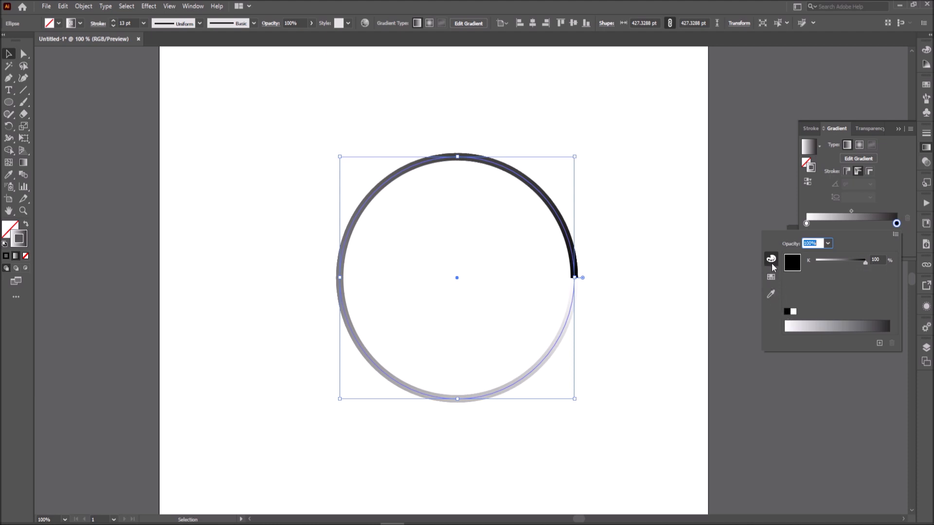
pyautogui.click(896, 232)
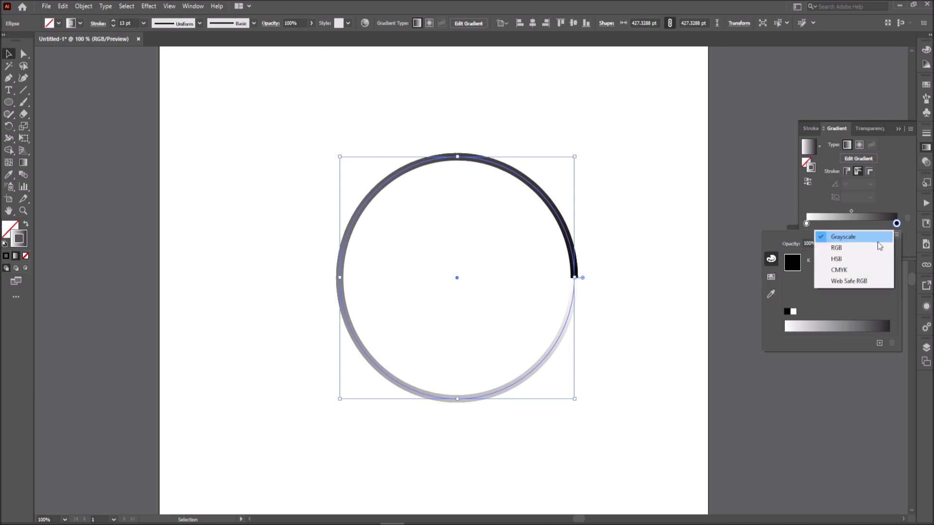
pyautogui.click(853, 246)
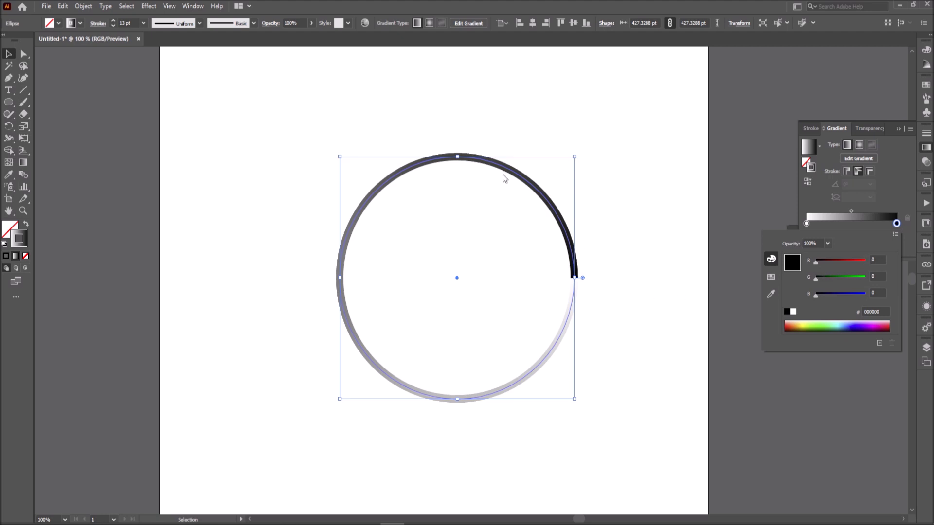
pyautogui.click(466, 213)
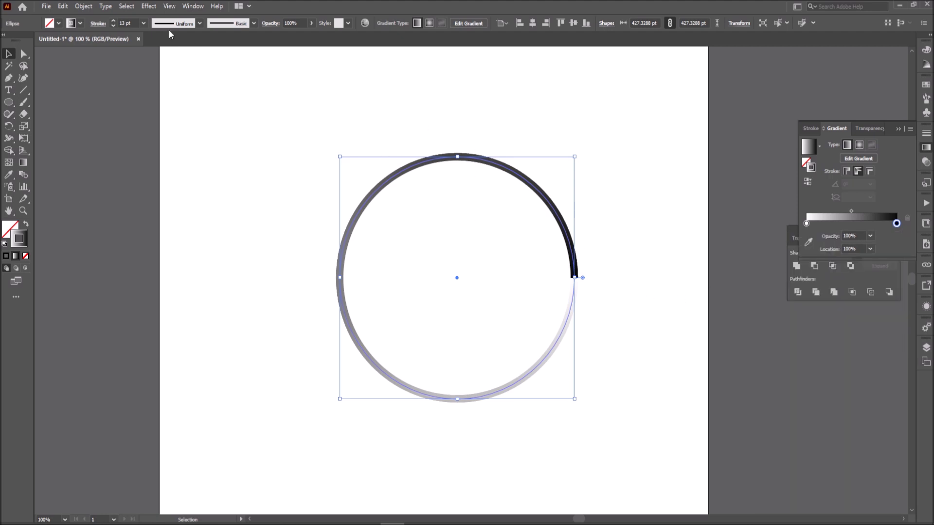
# Start a Transform effect on the circle with Transform Patterns and Scale Strokes & Effects enabled
pyautogui.click(149, 6)
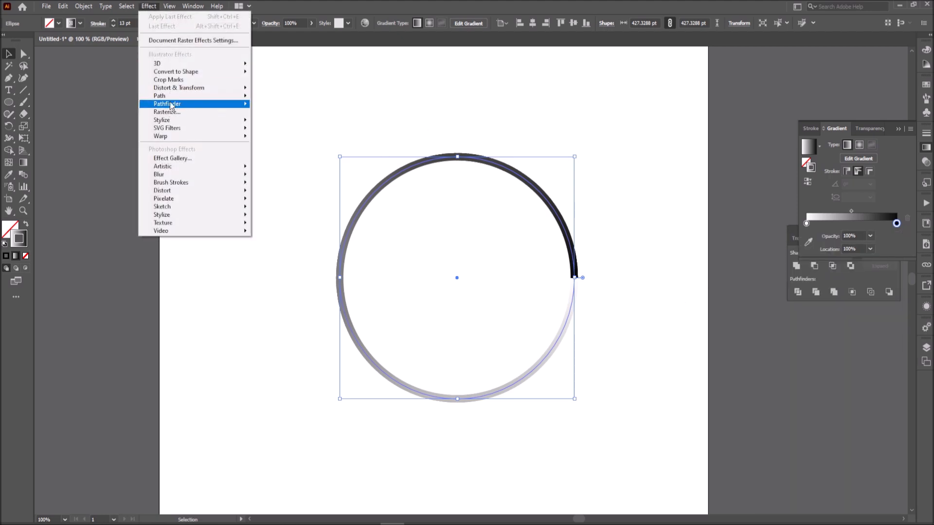
pyautogui.moveTo(158, 88)
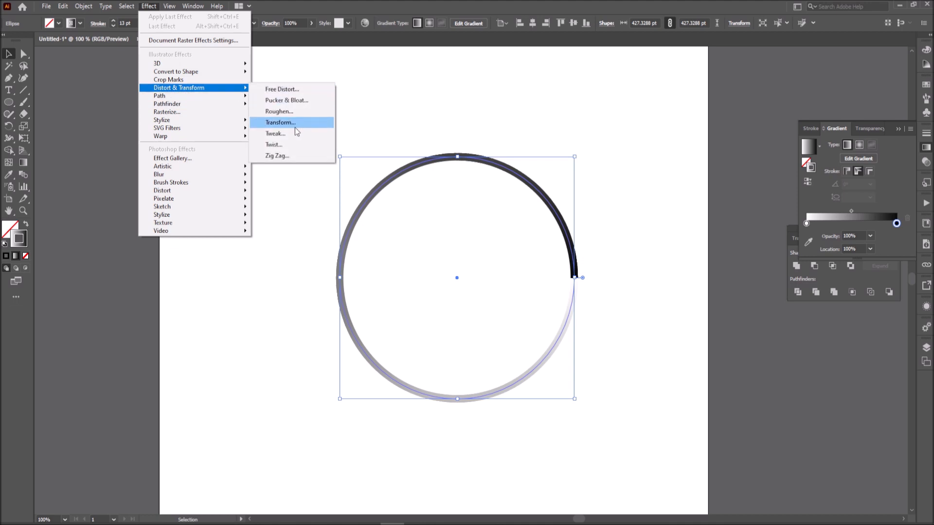
pyautogui.click(274, 124)
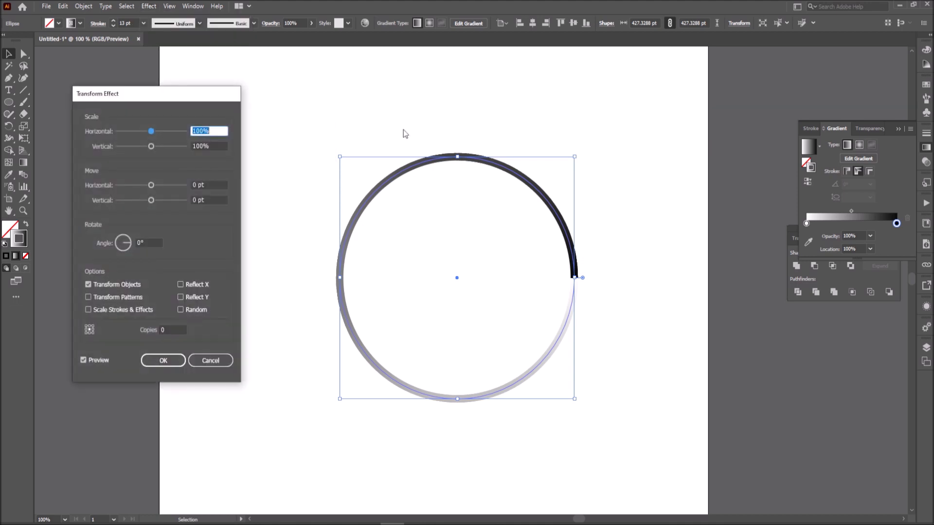
pyautogui.moveTo(188, 97); pyautogui.dragTo(261, 98)
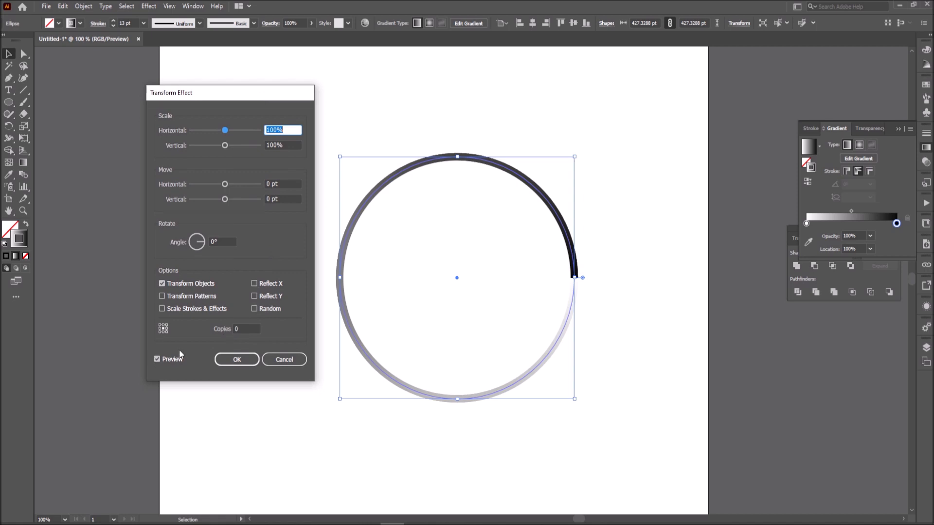
pyautogui.click(165, 297)
# Set the Transform effect's horizontal and vertical scale to 96%
pyautogui.click(284, 128)
pyautogui.press('Down')
pyautogui.press('Down')
pyautogui.press('Down')
pyautogui.press('Down')
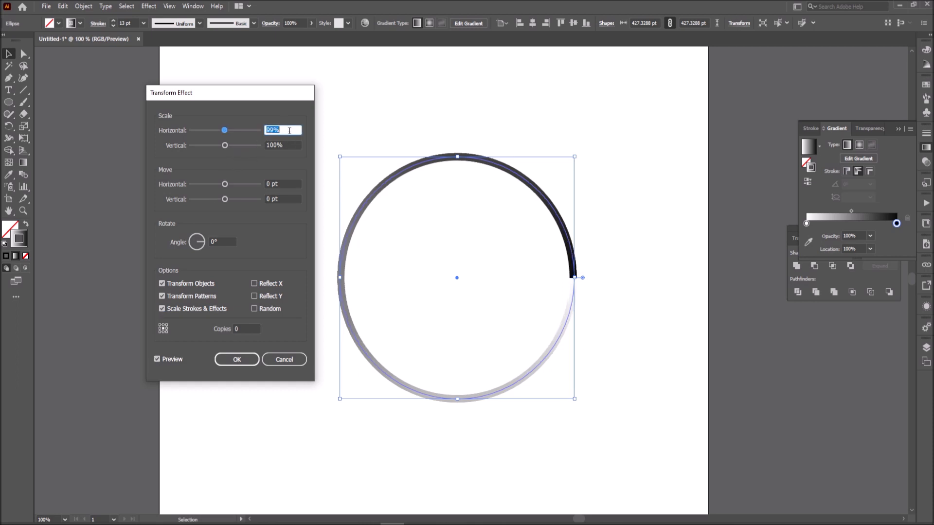
pyautogui.press('Tab')
pyautogui.press('Down')
pyautogui.press('Down')
pyautogui.press('Down')
pyautogui.press('Down')
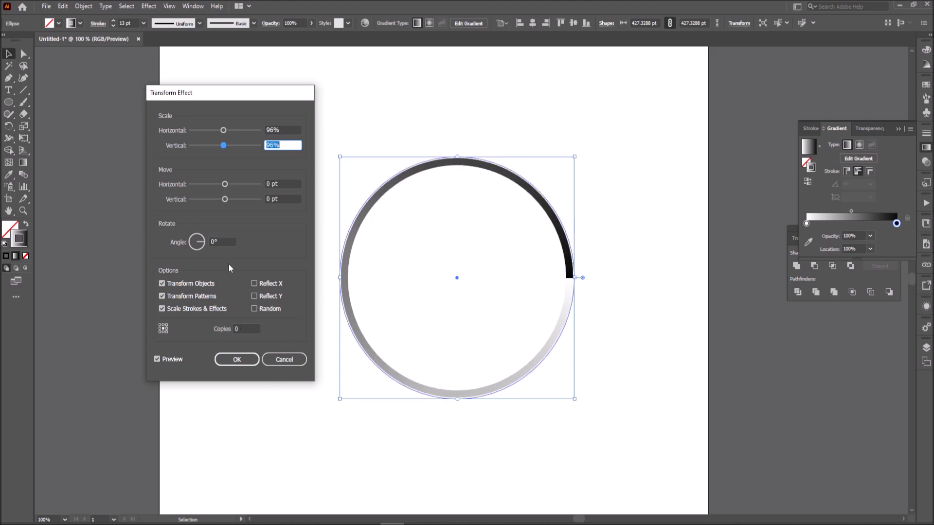
# Set the number of copies in the Transform effect to 34
pyautogui.click(252, 328)
pyautogui.press('Up')
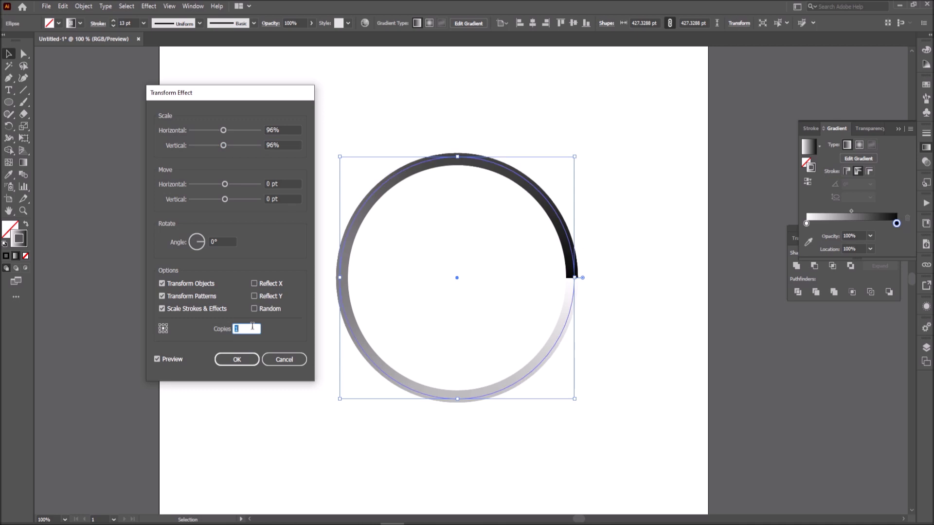
pyautogui.press('Up')
pyautogui.press('Up')
pyautogui.press('Up')
pyautogui.press('Up')
pyautogui.press('Up')
pyautogui.press('Up')
pyautogui.press('Up')
pyautogui.press('Up')
pyautogui.press('Up')
pyautogui.press('Up')
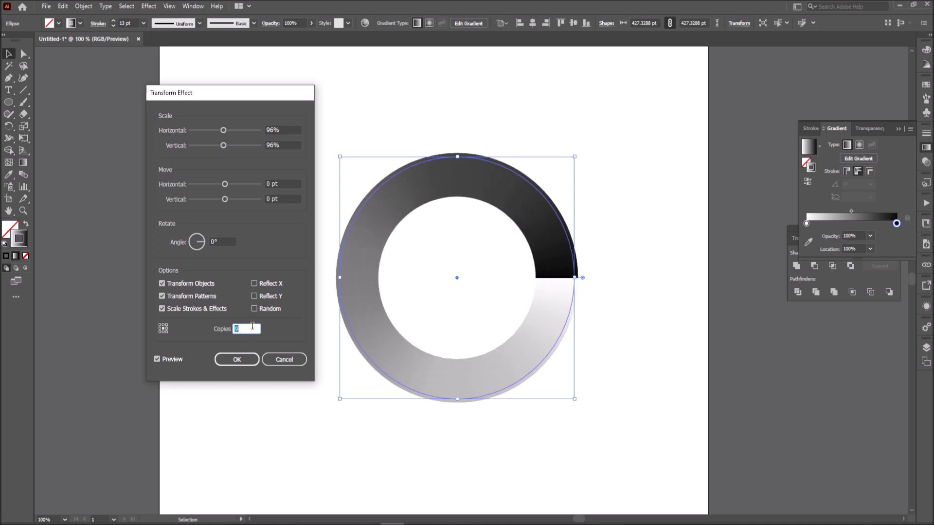
pyautogui.press('Up')
pyautogui.press('Up')
pyautogui.press('Up')
pyautogui.press('Up')
pyautogui.press('Up')
pyautogui.press('Up')
pyautogui.press('Up')
pyautogui.press('Up')
pyautogui.press('Up')
pyautogui.press('Up')
pyautogui.press('Up')
pyautogui.press('Up')
pyautogui.press('Up')
pyautogui.press('Up')
pyautogui.press('Up')
pyautogui.press('Up')
pyautogui.press('Up')
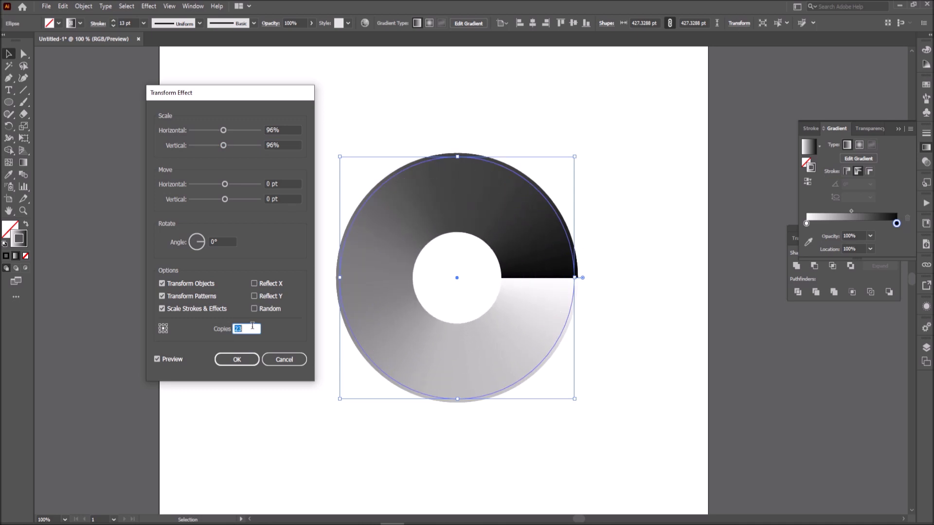
pyautogui.press('Up')
pyautogui.press('Up')
pyautogui.press('Up')
pyautogui.press('Up')
pyautogui.press('Up')
pyautogui.press('Up')
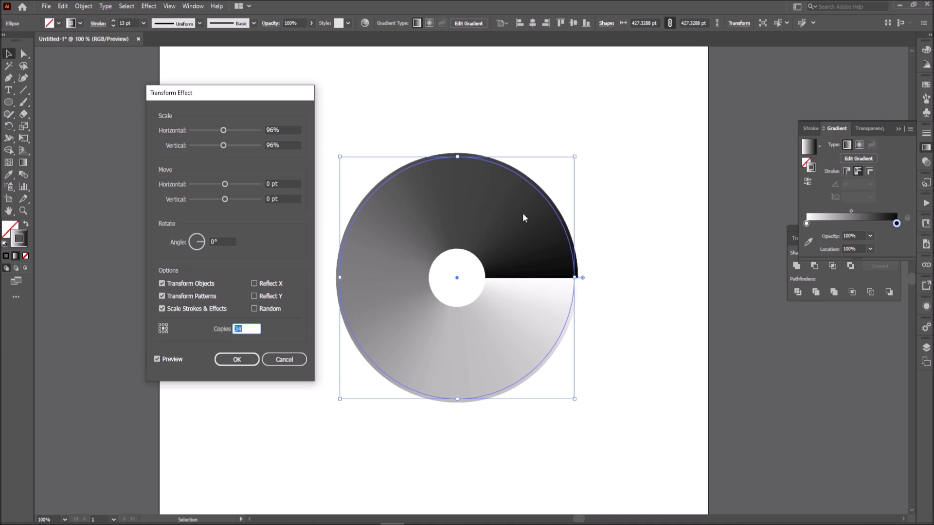
# Set the Transform effect's rotation angle to 23°
pyautogui.click(284, 130)
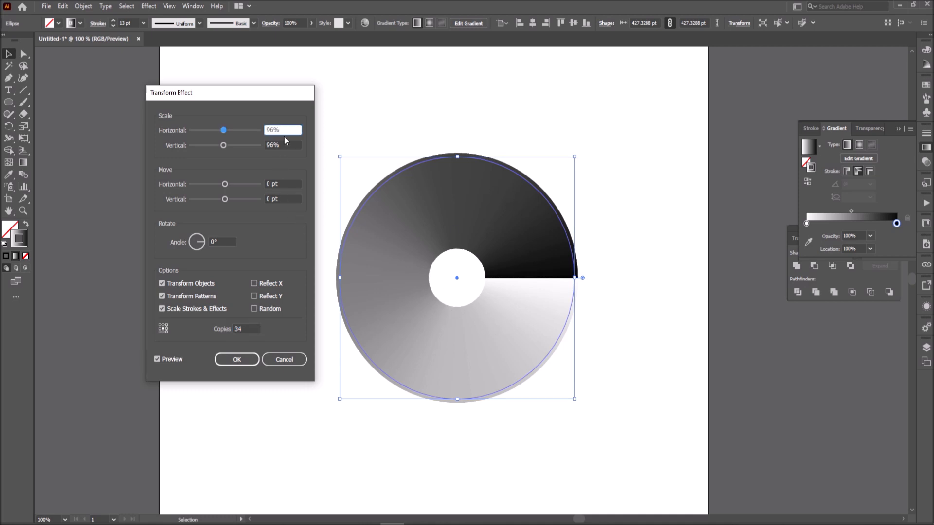
pyautogui.click(228, 241)
pyautogui.press('Up')
pyautogui.press('Up')
pyautogui.press('Up')
pyautogui.press('Up')
pyautogui.press('Up')
pyautogui.press('Up')
pyautogui.press('Up')
pyautogui.press('Up')
pyautogui.press('Up')
pyautogui.press('Up')
pyautogui.press('Up')
pyautogui.press('Up')
pyautogui.press('Up')
pyautogui.press('Up')
pyautogui.press('Up')
pyautogui.press('Up')
pyautogui.press('Up')
pyautogui.press('Up')
pyautogui.press('Up')
pyautogui.press('Up')
pyautogui.press('Up')
pyautogui.press('Up')
pyautogui.press('Up')
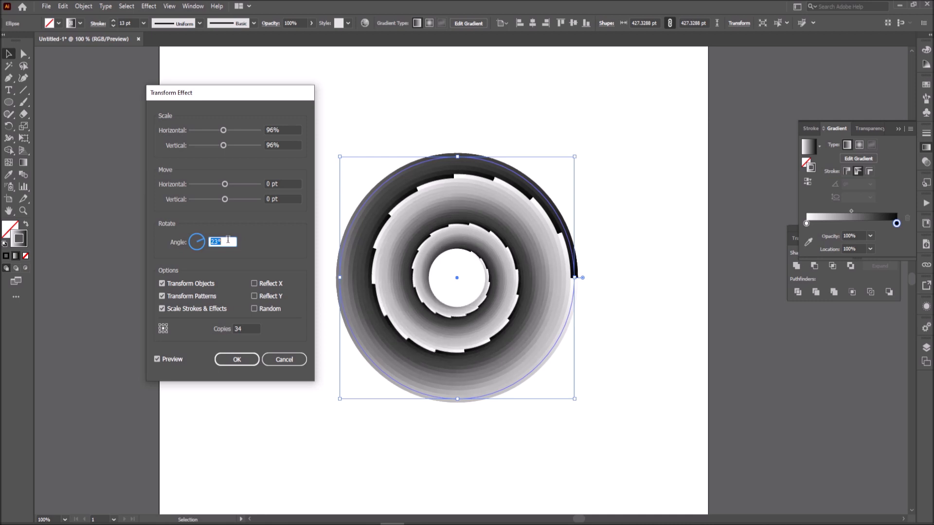
# Increase the Transform effect's number of copies to 53
pyautogui.doubleClick(245, 328)
pyautogui.press('Up')
pyautogui.press('Up')
pyautogui.press('Up')
pyautogui.press('Up')
pyautogui.press('Up')
pyautogui.press('Up')
pyautogui.press('Up')
pyautogui.press('Up')
pyautogui.press('Up')
pyautogui.press('Up')
pyautogui.press('Up')
pyautogui.press('Up')
pyautogui.press('Up')
pyautogui.press('Up')
pyautogui.press('Up')
pyautogui.press('Up')
pyautogui.press('Up')
pyautogui.press('Up')
pyautogui.press('Up')
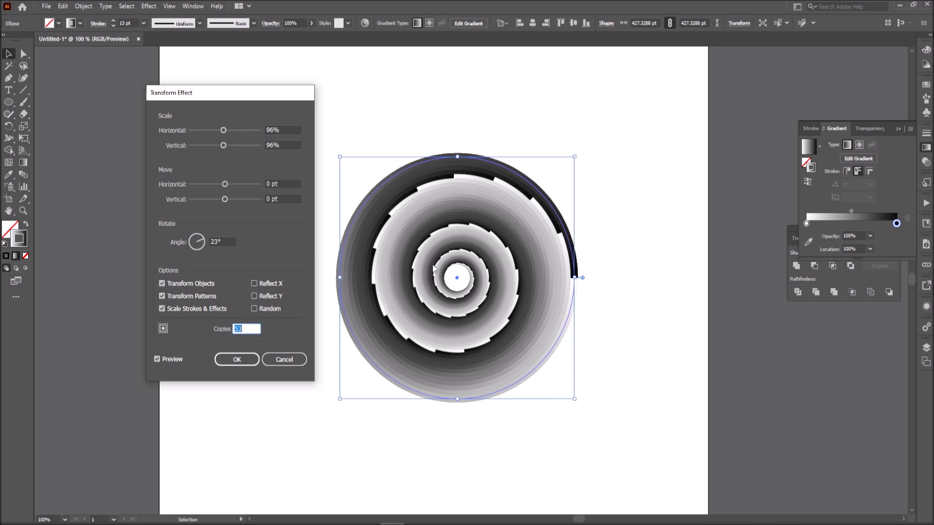
# Set the Transform effect's rotation angle to 26°
pyautogui.click(229, 239)
pyautogui.press('Up')
pyautogui.press('Up')
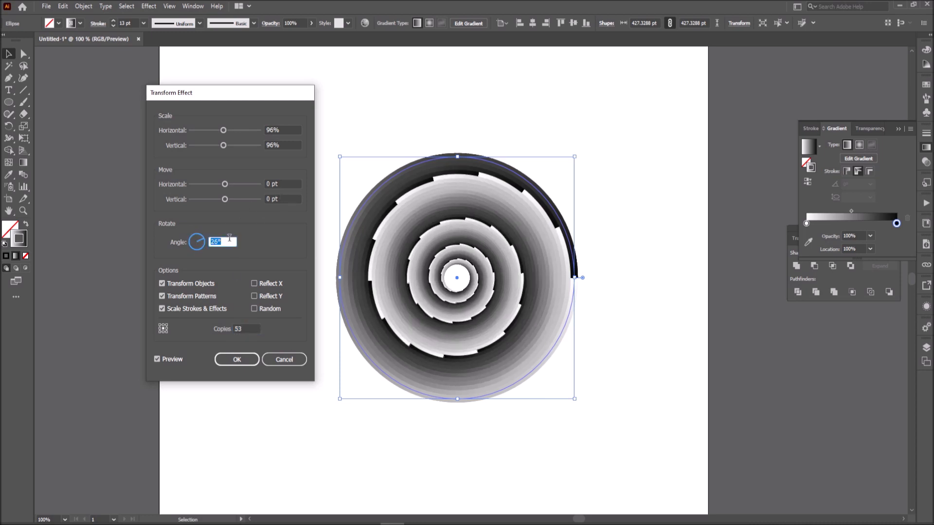
pyautogui.press('Up')
# Increase the Transform effect's number of copies to 72
pyautogui.click(243, 328)
pyautogui.press('Up')
pyautogui.press('Up')
pyautogui.press('Up')
pyautogui.press('Up')
pyautogui.press('Up')
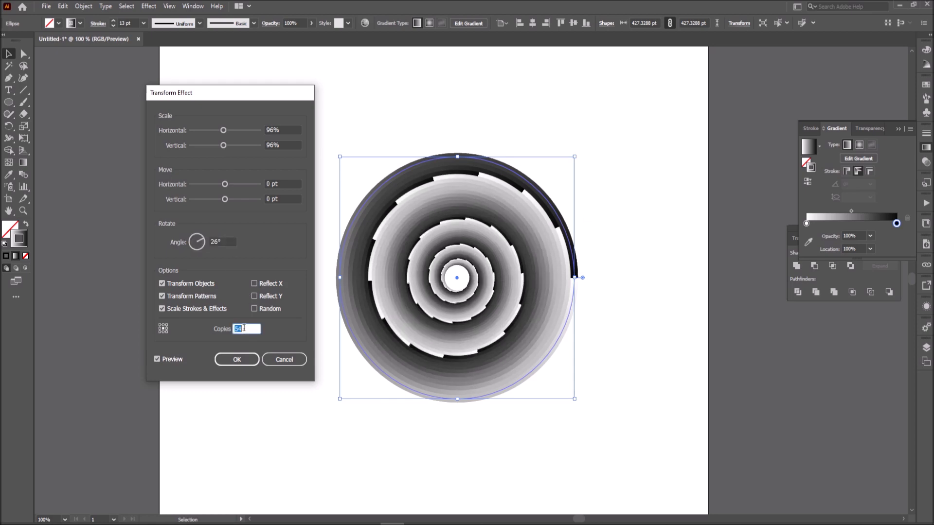
pyautogui.press('Up')
pyautogui.press('Up')
pyautogui.press('Up')
pyautogui.press('Up')
pyautogui.press('Up')
pyautogui.press('Up')
pyautogui.press('Up')
pyautogui.press('Up')
pyautogui.press('Up')
pyautogui.press('Up')
pyautogui.press('Up')
pyautogui.press('Up')
pyautogui.press('Up')
pyautogui.press('Up')
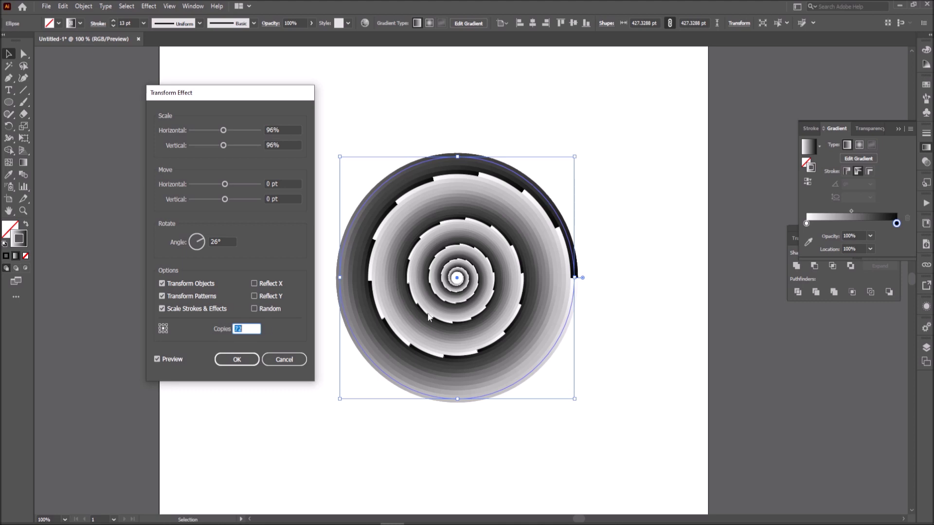
# Try a 95% horizontal scale with vertical scales of 99%, 96% and 95% in the Transform effect
pyautogui.click(283, 130)
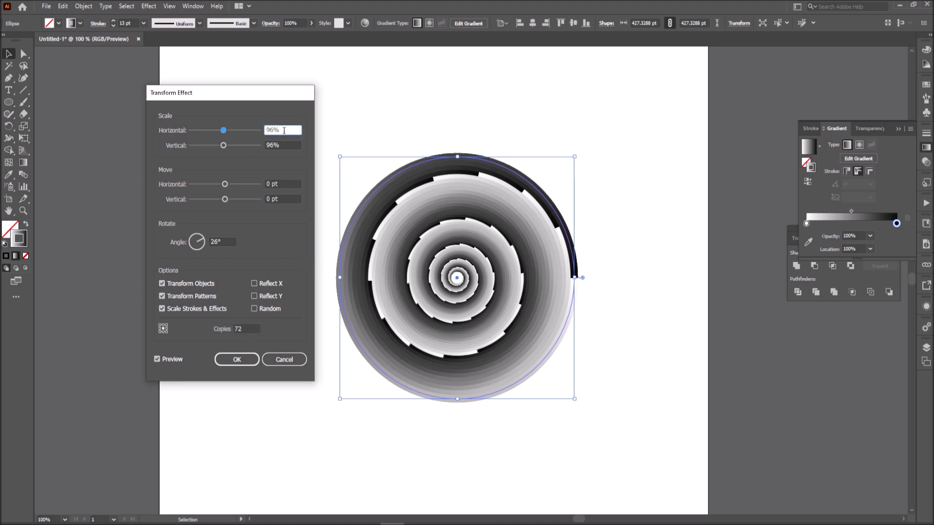
pyautogui.press('Down')
pyautogui.press('Tab')
pyautogui.press('Up')
pyautogui.press('Up')
pyautogui.press('Up')
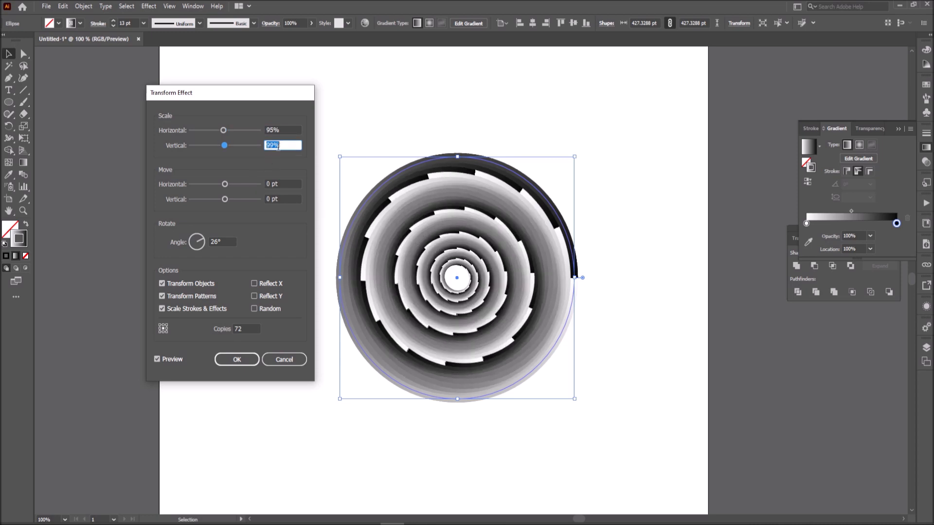
pyautogui.press('Down')
pyautogui.press('Down')
pyautogui.press('Down')
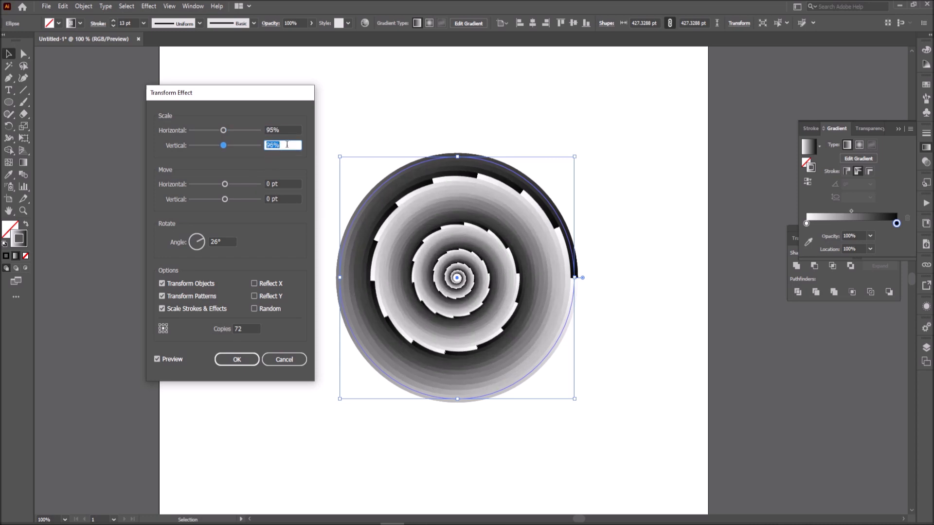
pyautogui.press('Down')
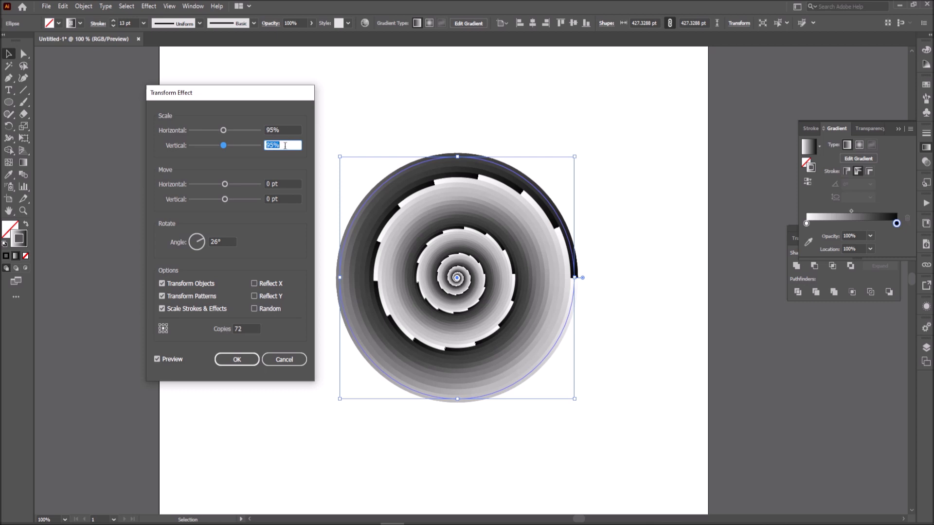
# Set both scale values of the Transform effect to 96% and apply the effect
pyautogui.click(284, 130)
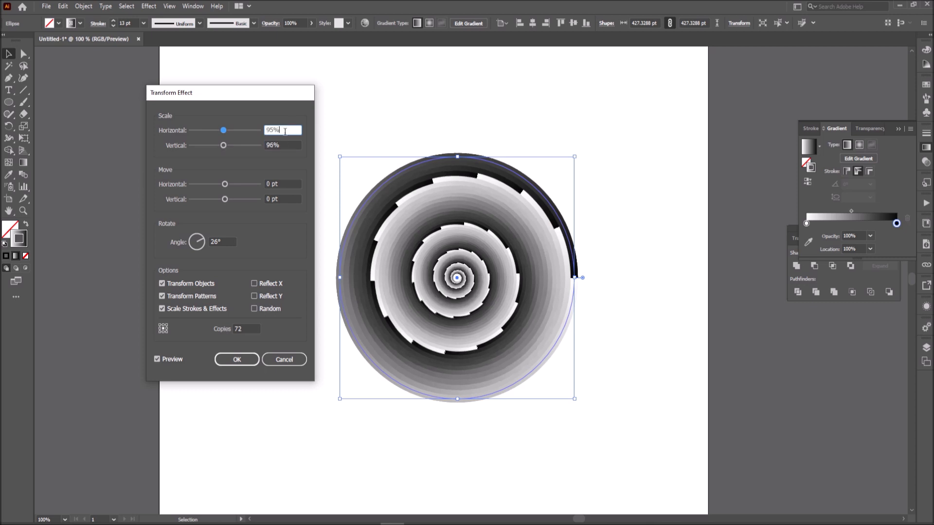
pyautogui.press('Up')
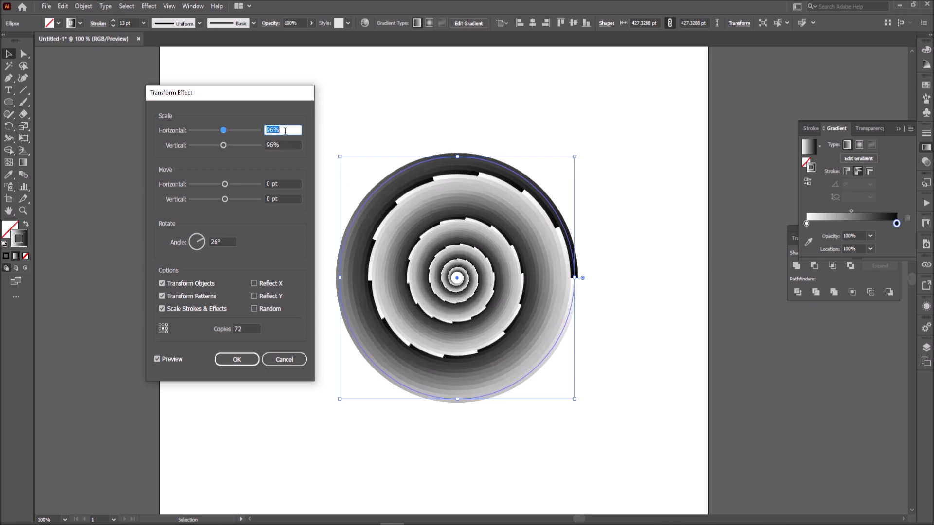
pyautogui.click(238, 360)
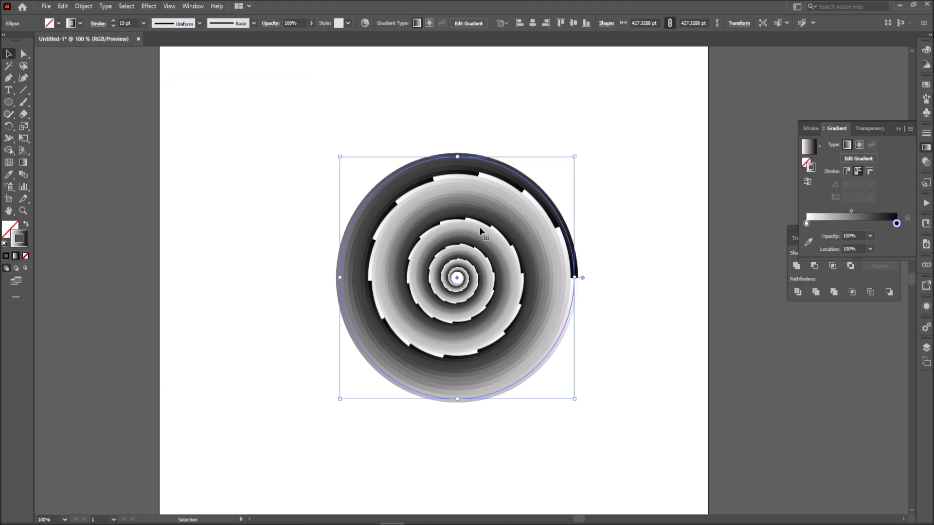
# Switch the white stop of the stroke gradient to RGB and recolor it red (FF0000)
pyautogui.hotkey('ctrl', '+')
pyautogui.click(225, 126)
pyautogui.click(515, 384)
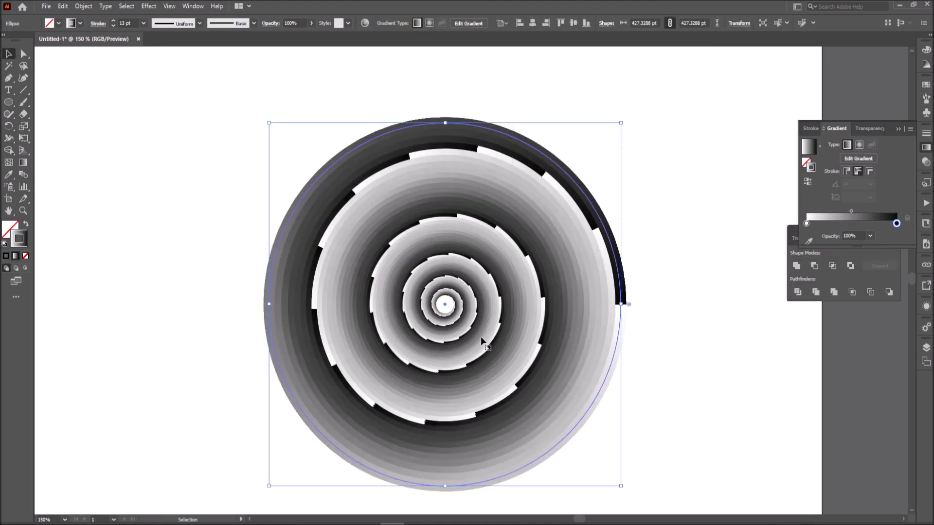
pyautogui.moveTo(650, 233); pyautogui.dragTo(638, 218)
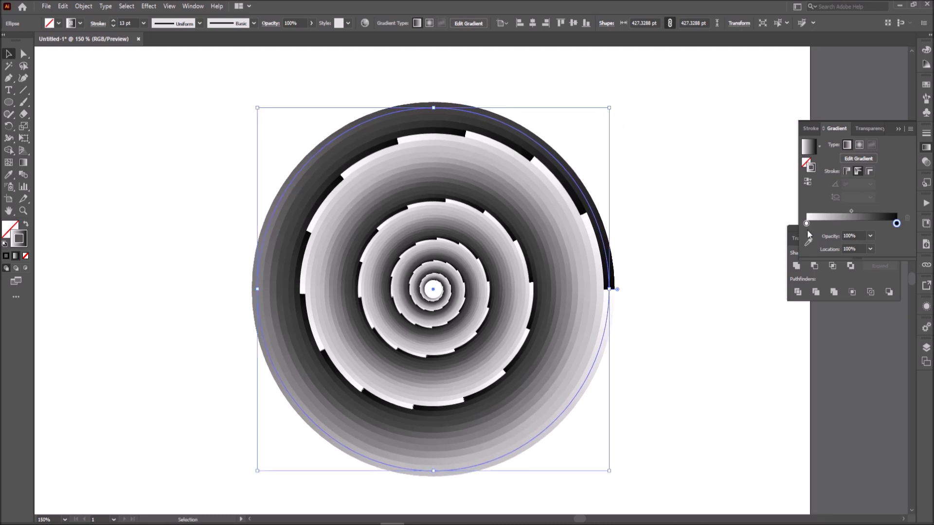
pyautogui.doubleClick(806, 224)
pyautogui.click(894, 237)
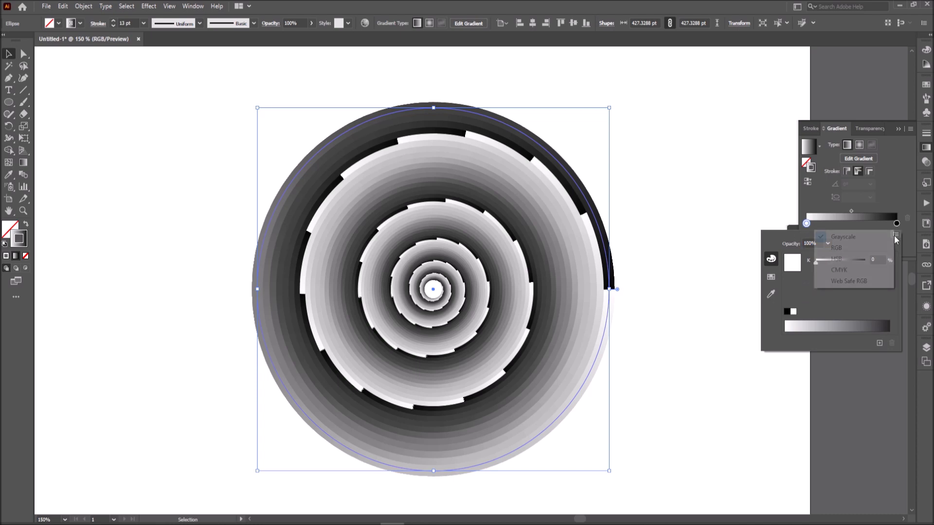
pyautogui.click(854, 249)
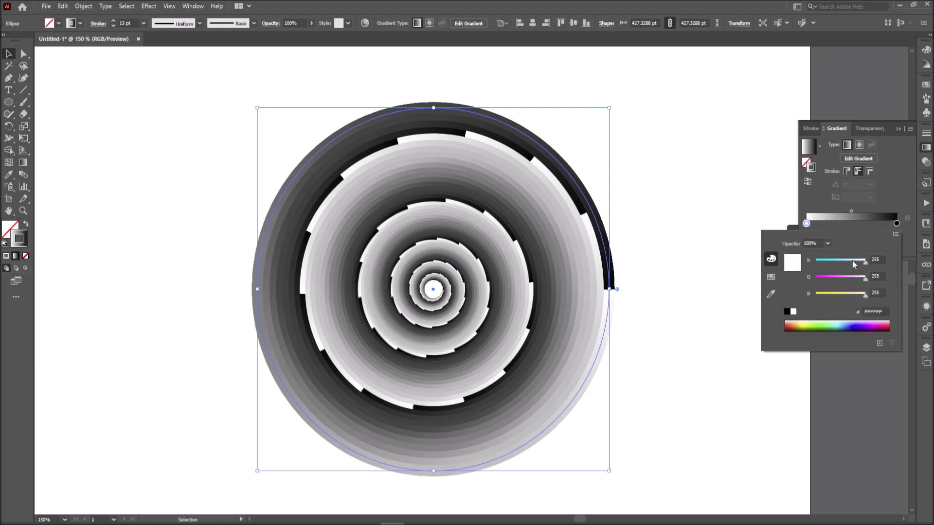
pyautogui.click(786, 327)
pyautogui.moveTo(856, 260); pyautogui.dragTo(815, 279)
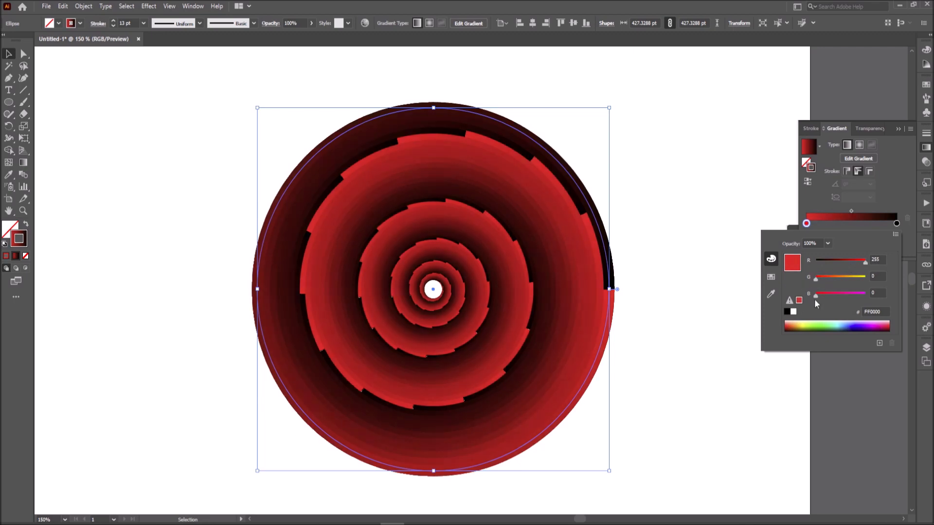
pyautogui.click(806, 225)
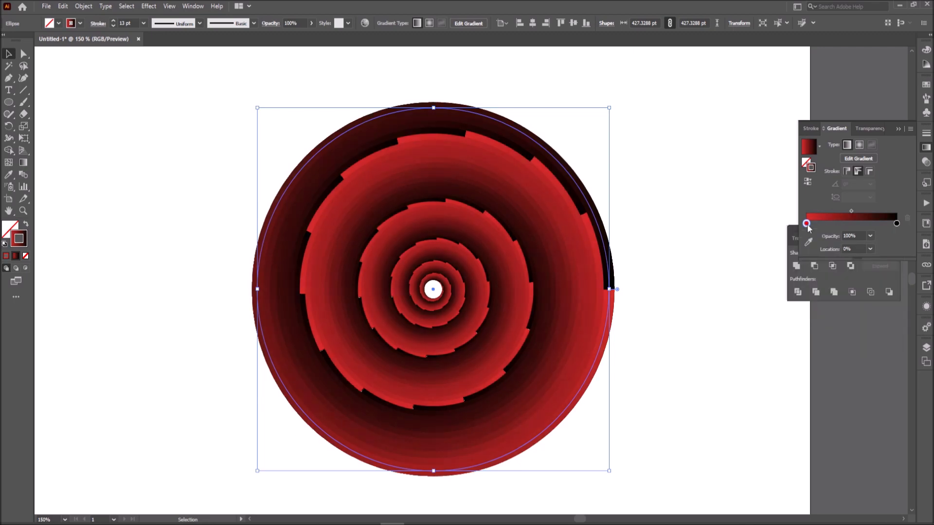
# Add a gradient stop at about 25% and color it golden yellow (FFC200)
pyautogui.click(835, 225)
pyautogui.moveTo(834, 224); pyautogui.dragTo(837, 227)
pyautogui.doubleClick(829, 224)
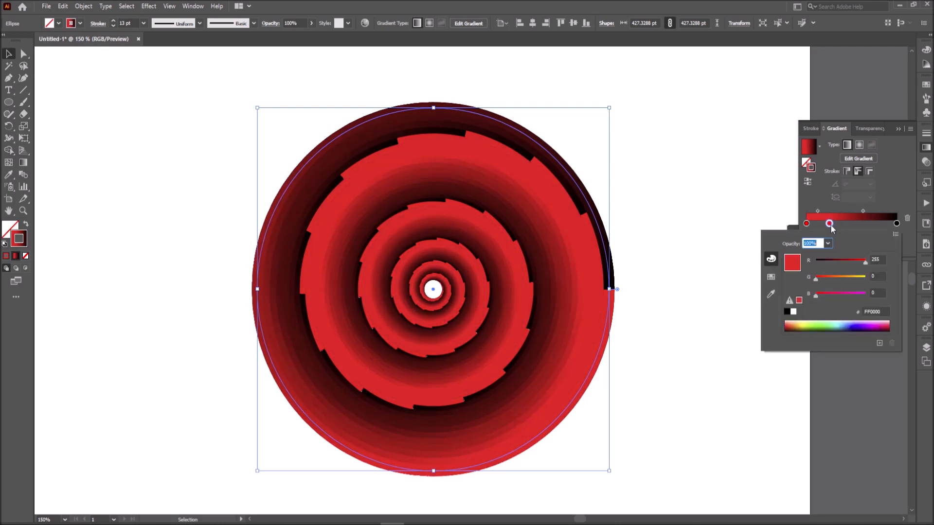
pyautogui.moveTo(844, 280)
pyautogui.mouseDown()
pyautogui.moveTo(836, 276)
pyautogui.moveTo(853, 277)
pyautogui.mouseUp()
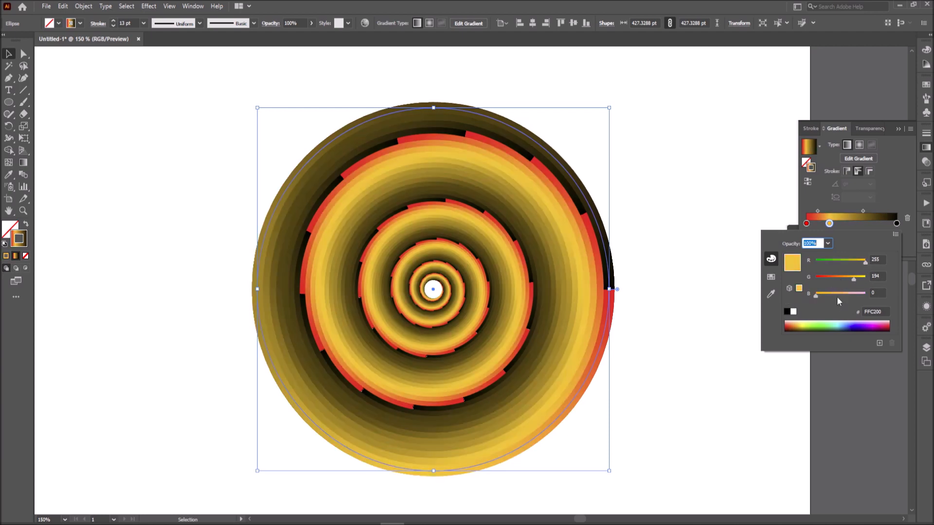
pyautogui.click(829, 223)
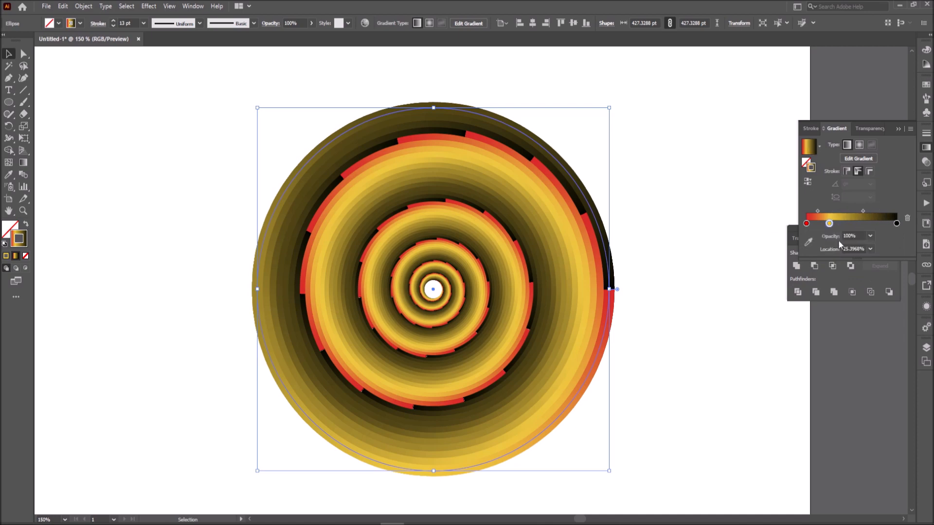
# Add another gradient stop between the yellow and black ones, slightly past the middle, and color it magenta (ED00FF)
pyautogui.moveTo(847, 225); pyautogui.dragTo(854, 224)
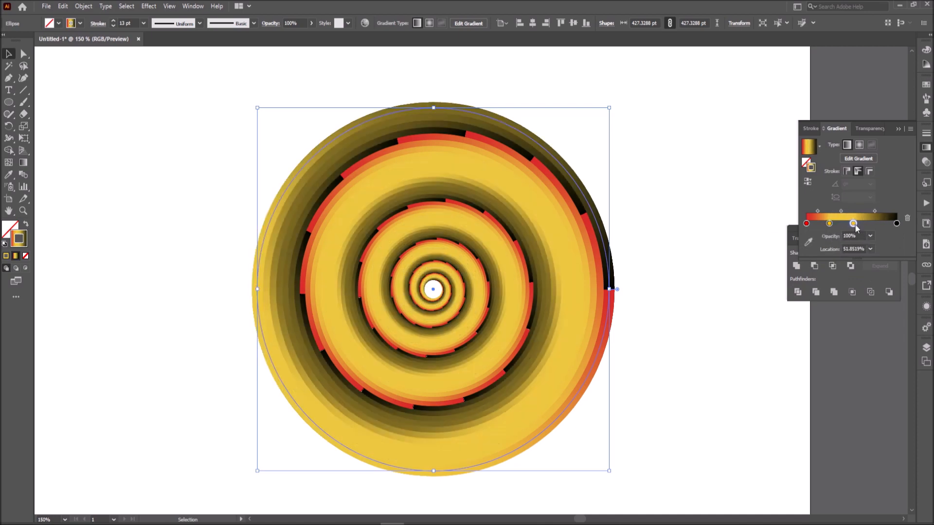
pyautogui.doubleClick(859, 224)
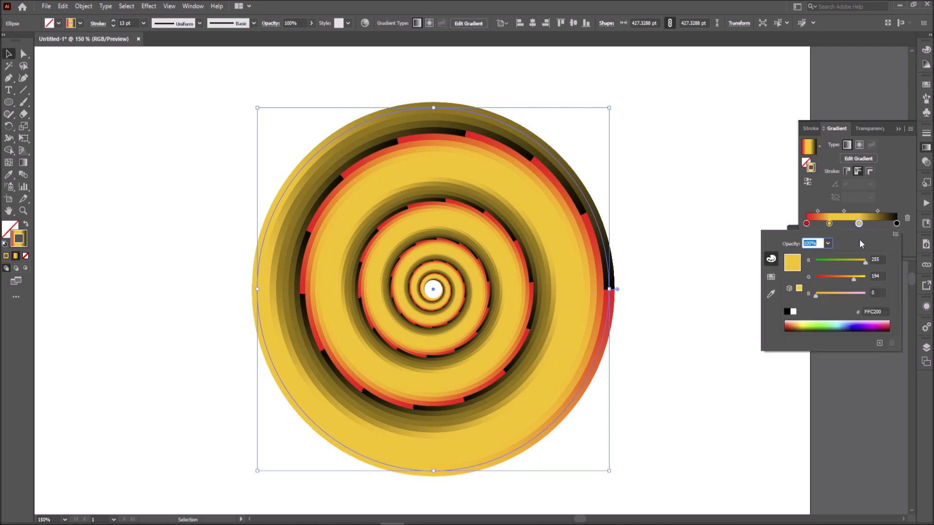
pyautogui.click(870, 323)
pyautogui.moveTo(843, 266)
pyautogui.mouseDown()
pyautogui.moveTo(865, 267)
pyautogui.moveTo(856, 267)
pyautogui.mouseUp()
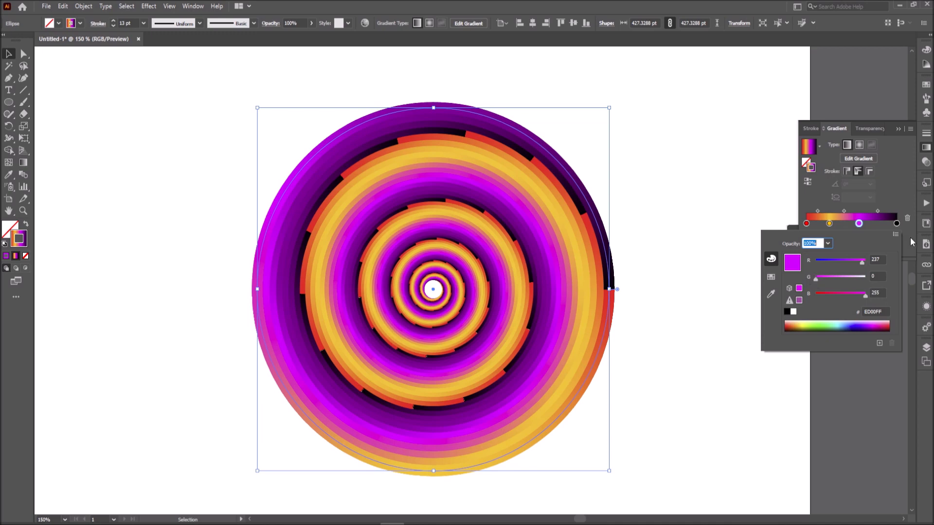
# Reposition the gradient stops, placing yellow at about 32% and magenta about two thirds along, and deselect the spiral
pyautogui.moveTo(859, 224)
pyautogui.mouseDown()
pyautogui.moveTo(873, 224)
pyautogui.moveTo(841, 225)
pyautogui.mouseUp()
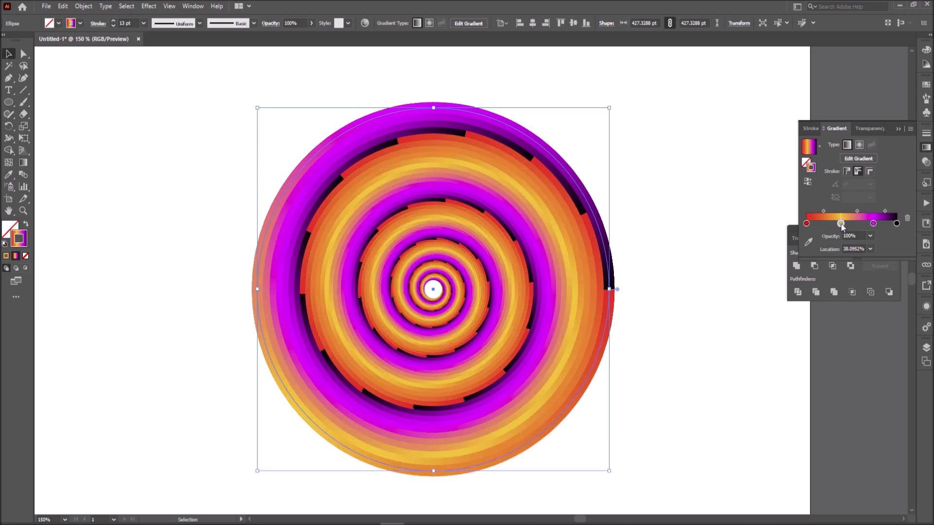
pyautogui.moveTo(806, 224); pyautogui.dragTo(809, 224)
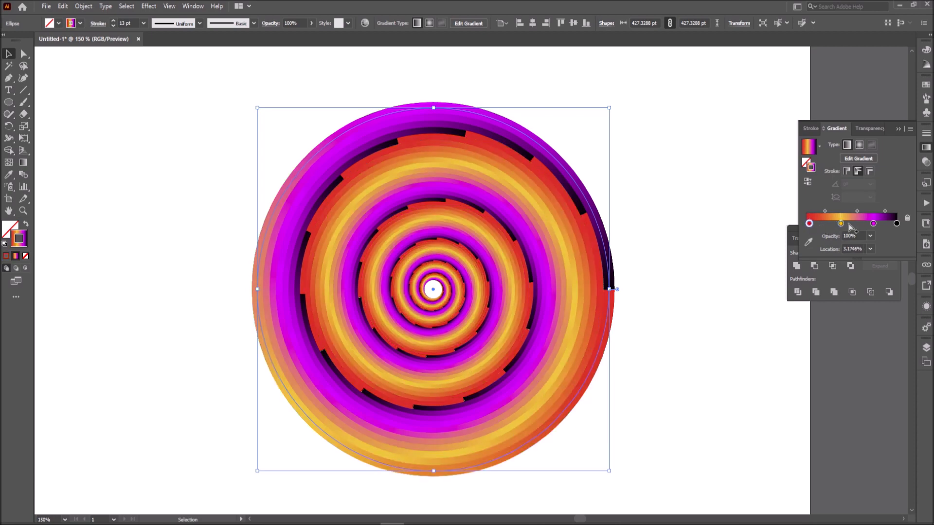
pyautogui.moveTo(809, 224); pyautogui.dragTo(872, 225)
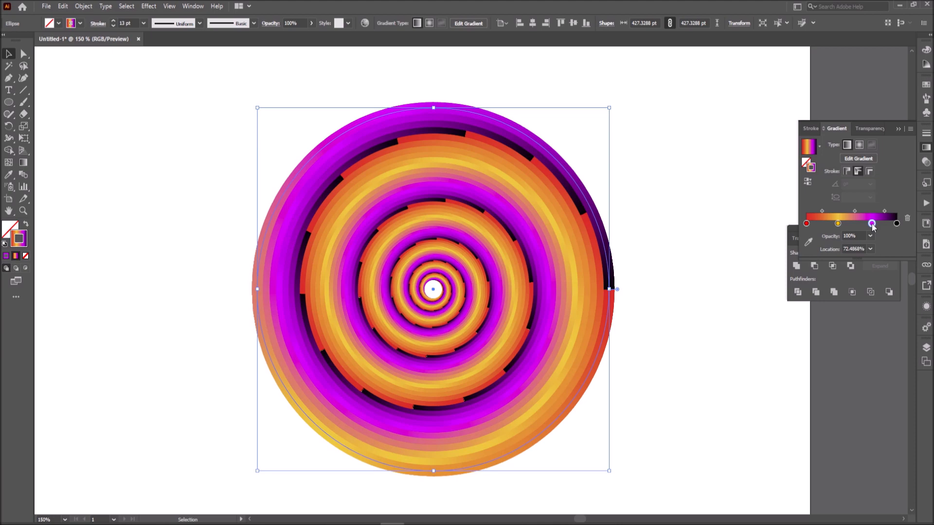
pyautogui.moveTo(896, 224); pyautogui.dragTo(895, 224)
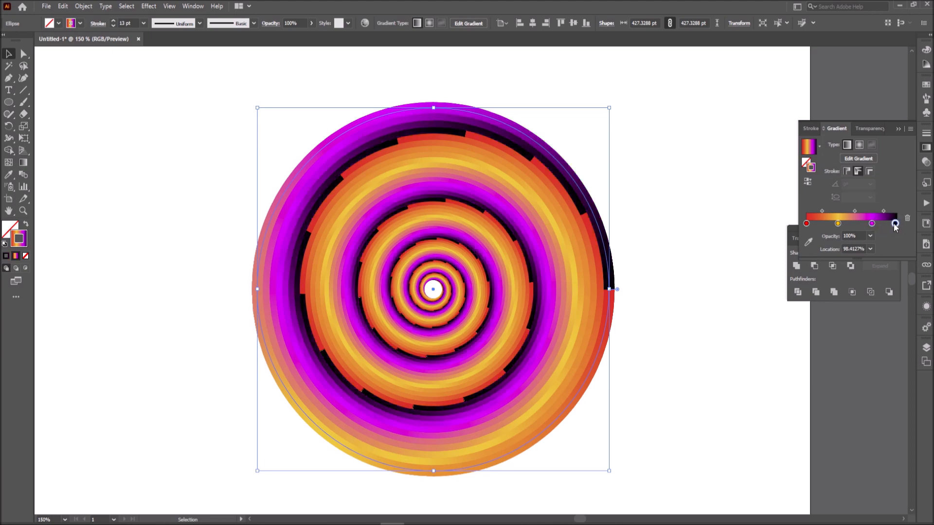
pyautogui.moveTo(838, 223)
pyautogui.mouseDown()
pyautogui.moveTo(871, 223)
pyautogui.moveTo(838, 223)
pyautogui.mouseUp()
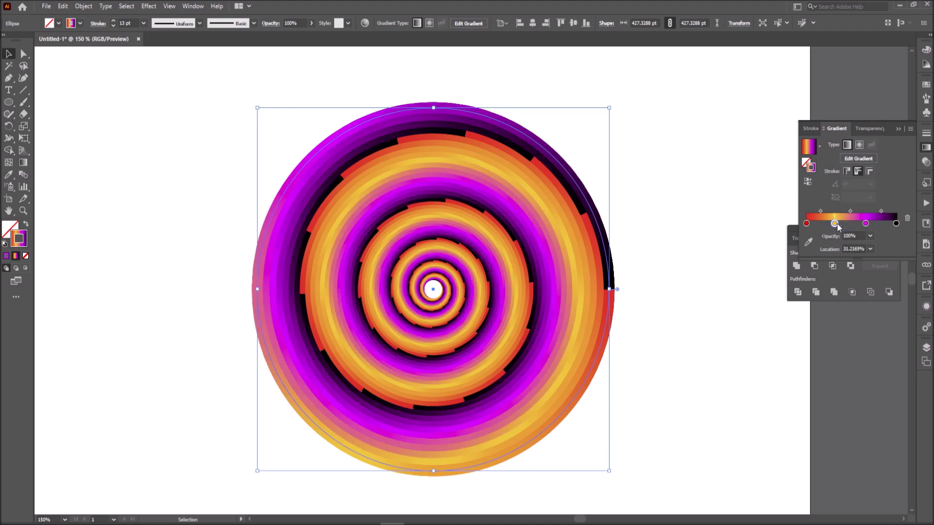
pyautogui.click(704, 297)
# Draw a background rectangle slightly larger than the artboard, about 1039 pt wide and high
pyautogui.hotkey('ctrl', '-')
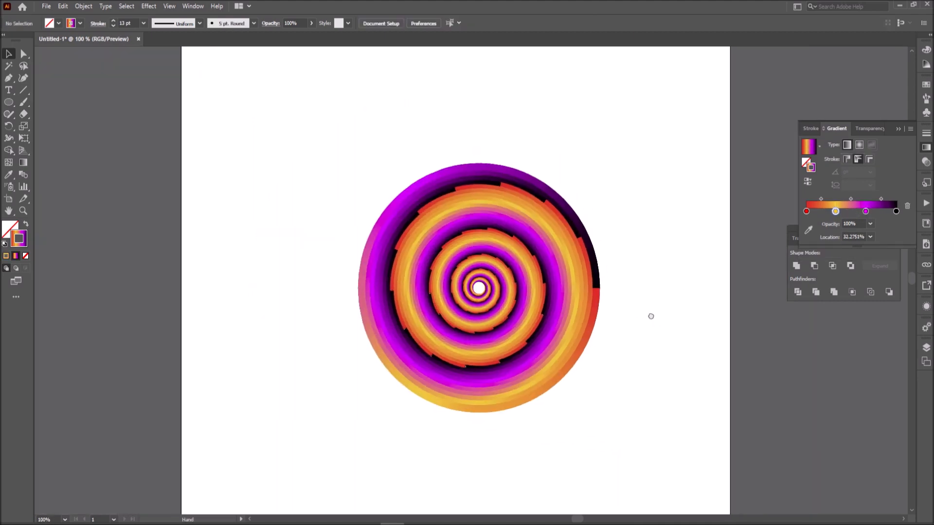
pyautogui.moveTo(9, 103); pyautogui.dragTo(54, 100)
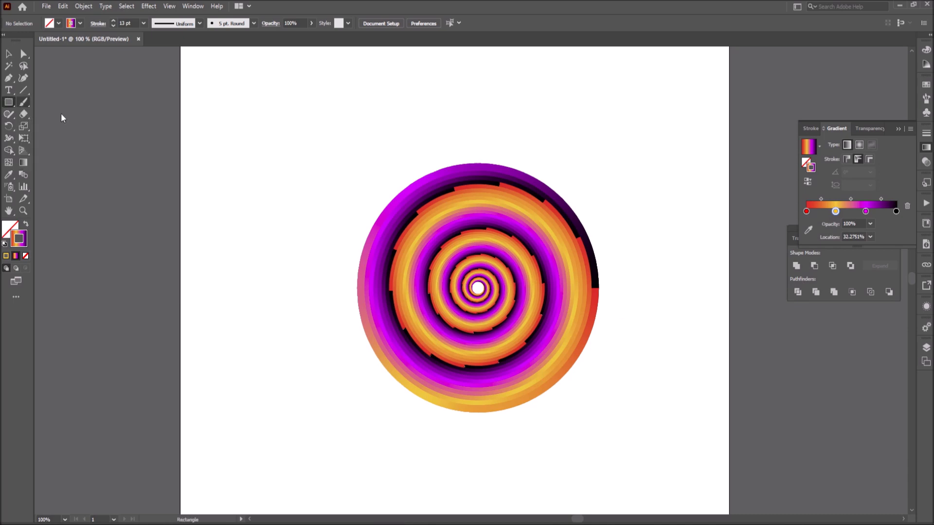
pyautogui.hotkey('ctrl', '-')
pyautogui.moveTo(212, 66); pyautogui.dragTo(595, 460)
pyautogui.click(9, 54)
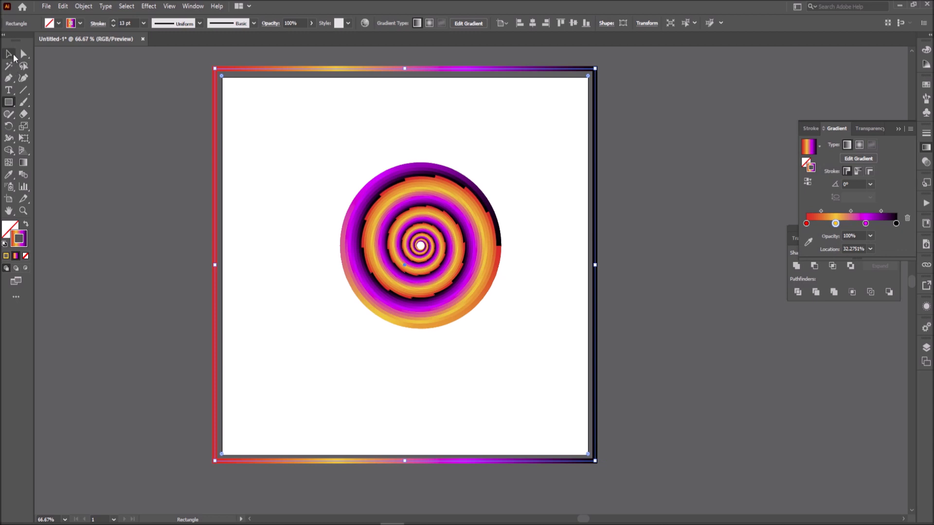
# Swap the rectangle's fill and stroke, and change its fill to solid black (000000) with no stroke
pyautogui.click(26, 225)
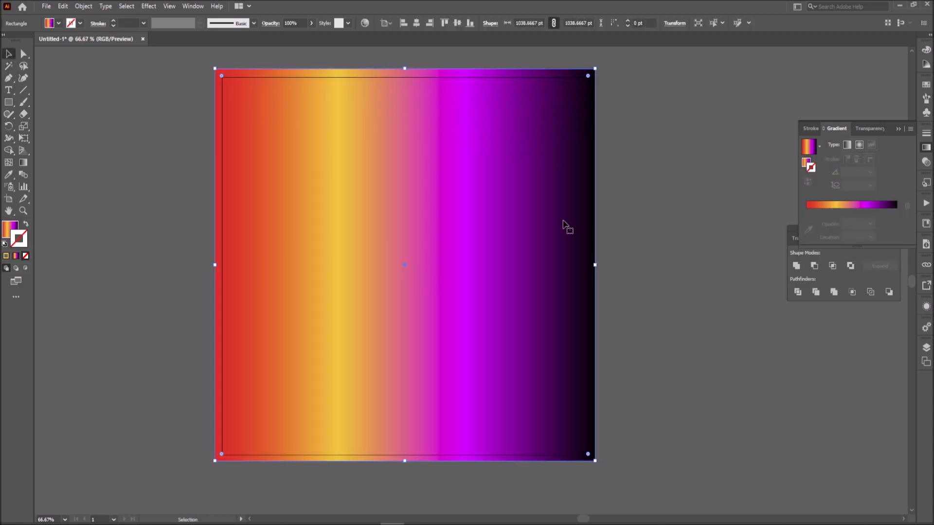
pyautogui.click(12, 232)
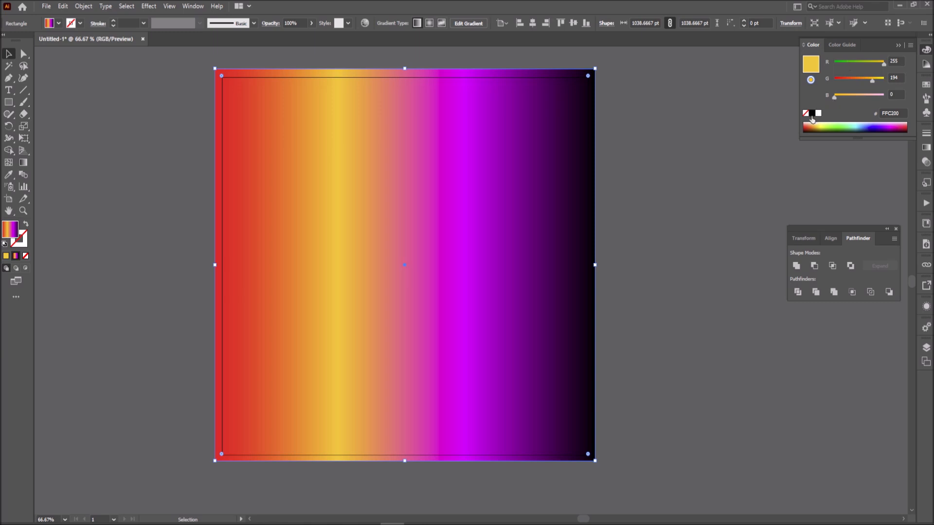
pyautogui.click(925, 86)
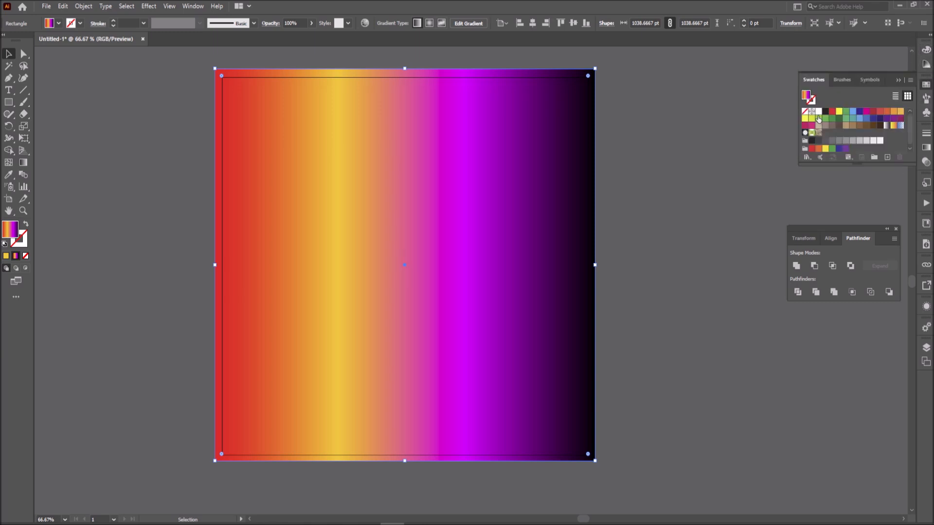
pyautogui.click(825, 112)
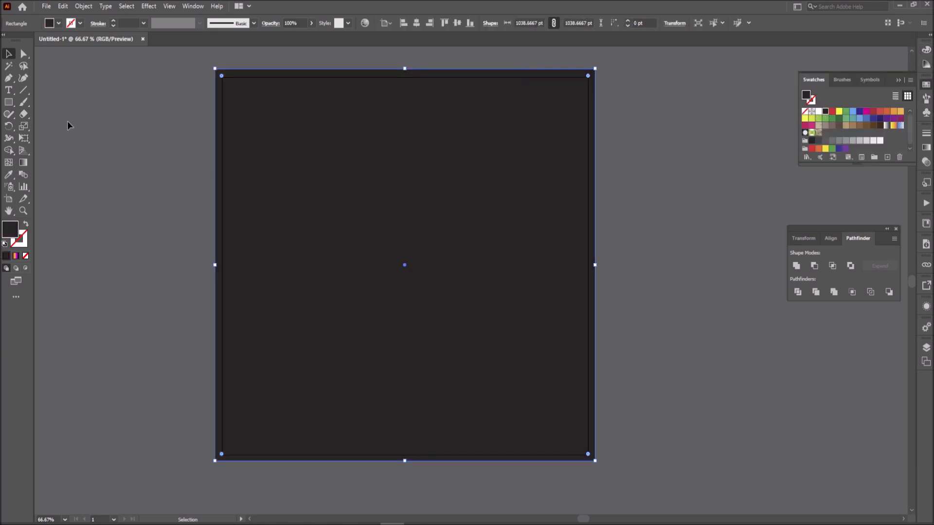
pyautogui.click(926, 50)
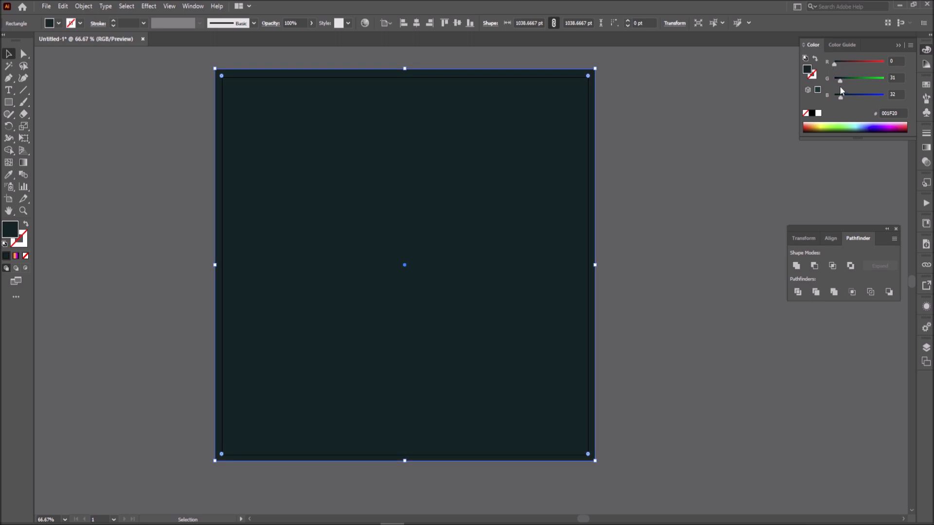
pyautogui.moveTo(839, 81); pyautogui.dragTo(833, 95)
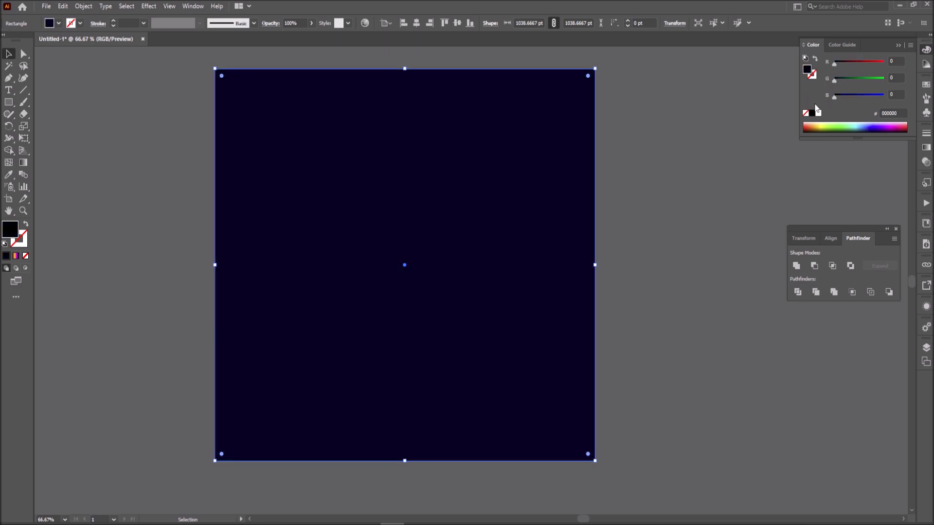
# Send the black rectangle to the back behind the spiral and lock it
pyautogui.rightClick(442, 186)
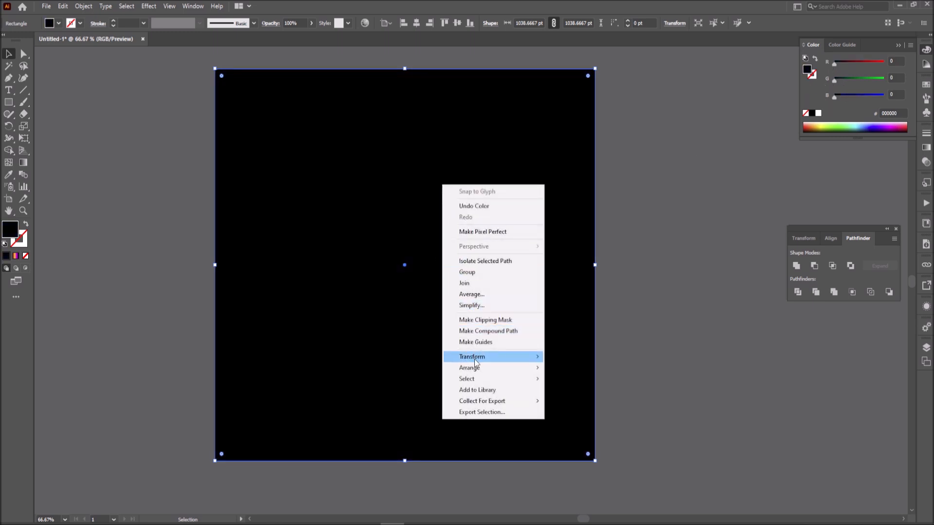
pyautogui.moveTo(469, 368)
pyautogui.click(568, 403)
pyautogui.click(661, 336)
pyautogui.click(547, 292)
pyautogui.hotkey('ctrl', '2')
# Select the spiral disc and center it on the artboard
pyautogui.moveTo(536, 328); pyautogui.dragTo(314, 170)
pyautogui.scroll(2, 358, 205)
pyautogui.scroll(-1, 479, 153)
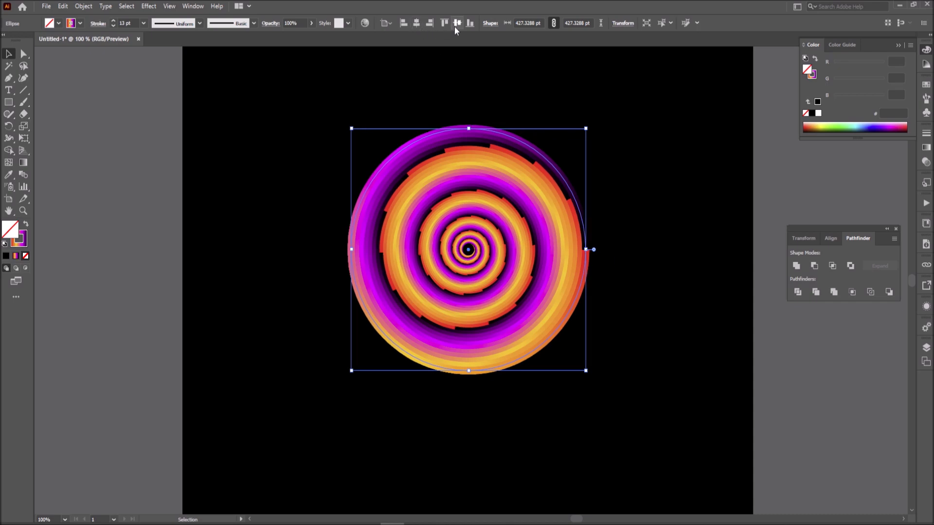
# Scale the spiral disc up proportionally from its center to fill more of the black background, and deselect it
pyautogui.scroll(1, 481, 122)
pyautogui.moveTo(468, 159); pyautogui.dragTo(474, 73)
pyautogui.click(714, 310)
pyautogui.moveTo(721, 323); pyautogui.dragTo(704, 288)
pyautogui.moveTo(698, 241); pyautogui.dragTo(697, 251)
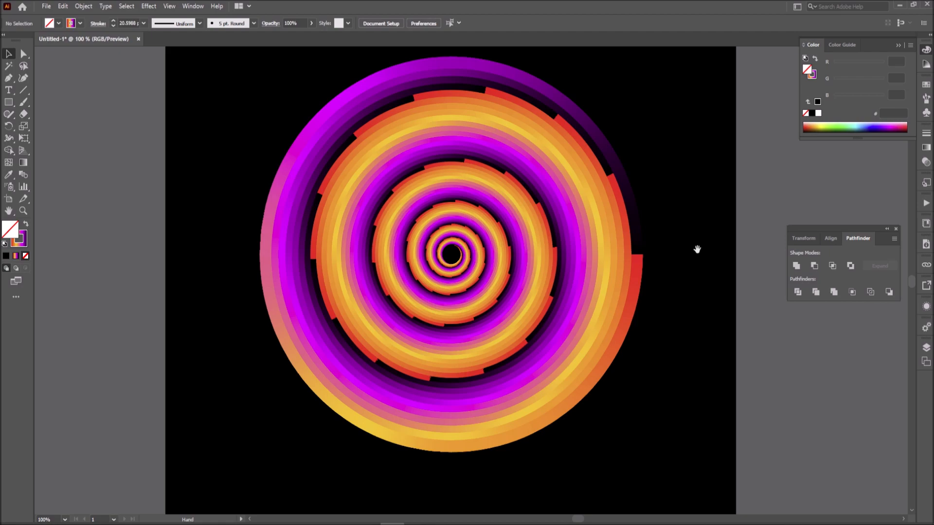